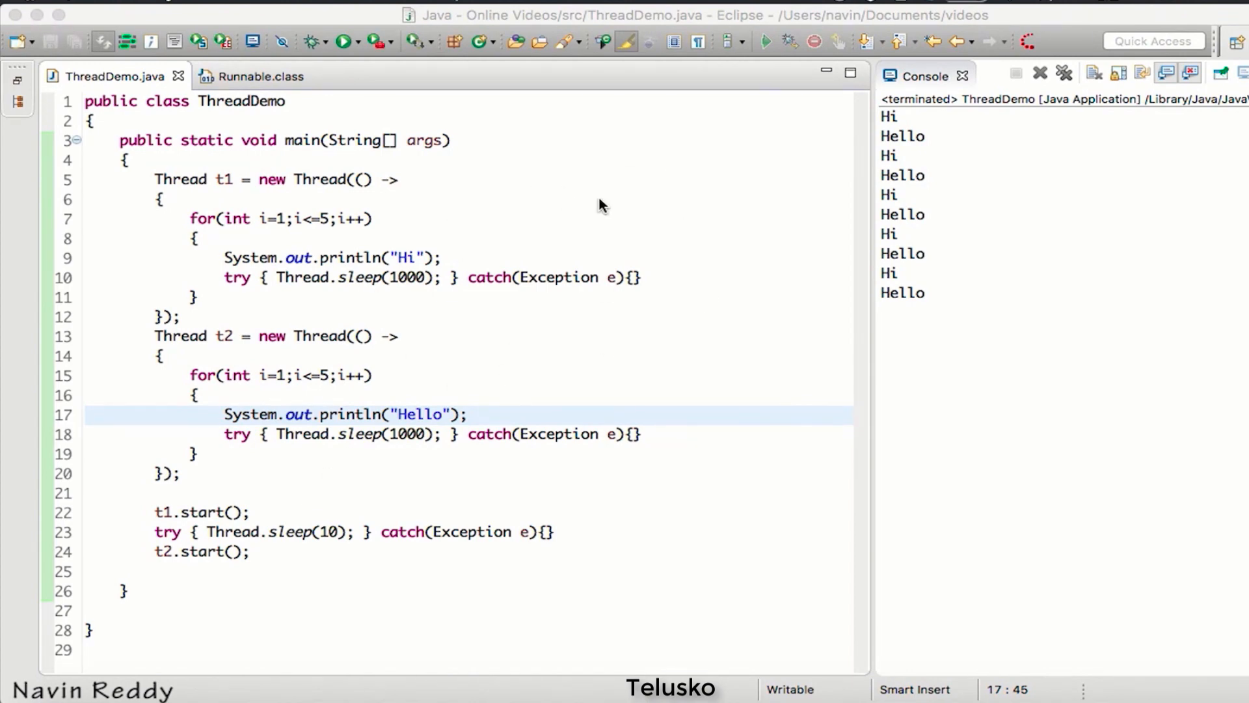
Step: Add System.out.println("Bye"); below t2.start() via the syso template and save the file
drag(999, 308, 879, 113)
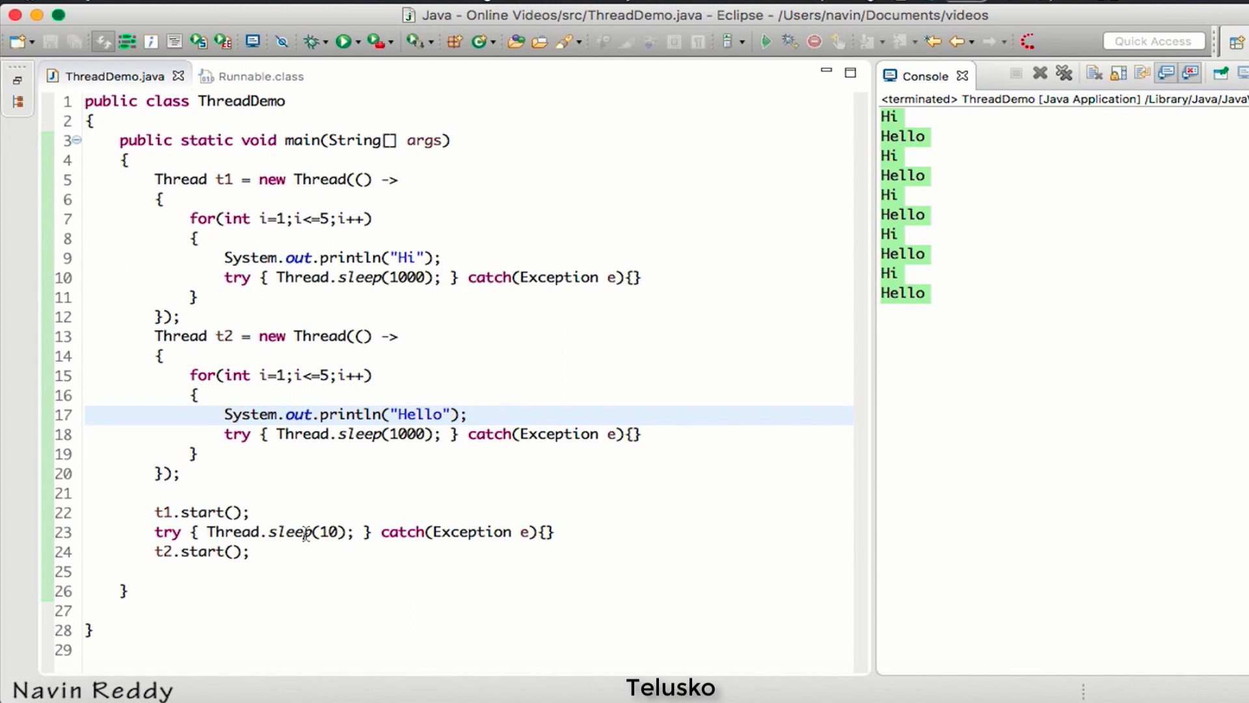
click(190, 575)
key(Return)
key(Return)
key(Up)
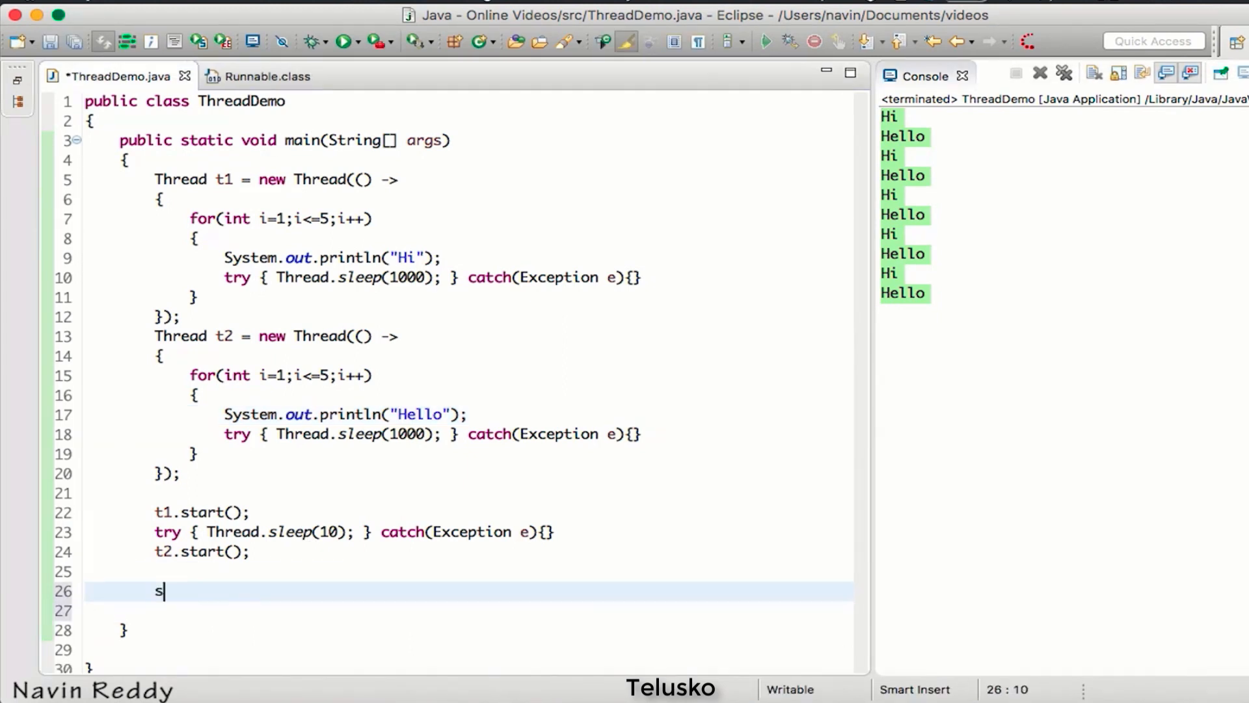
text(syso)
key(ctrl+space)
text(")
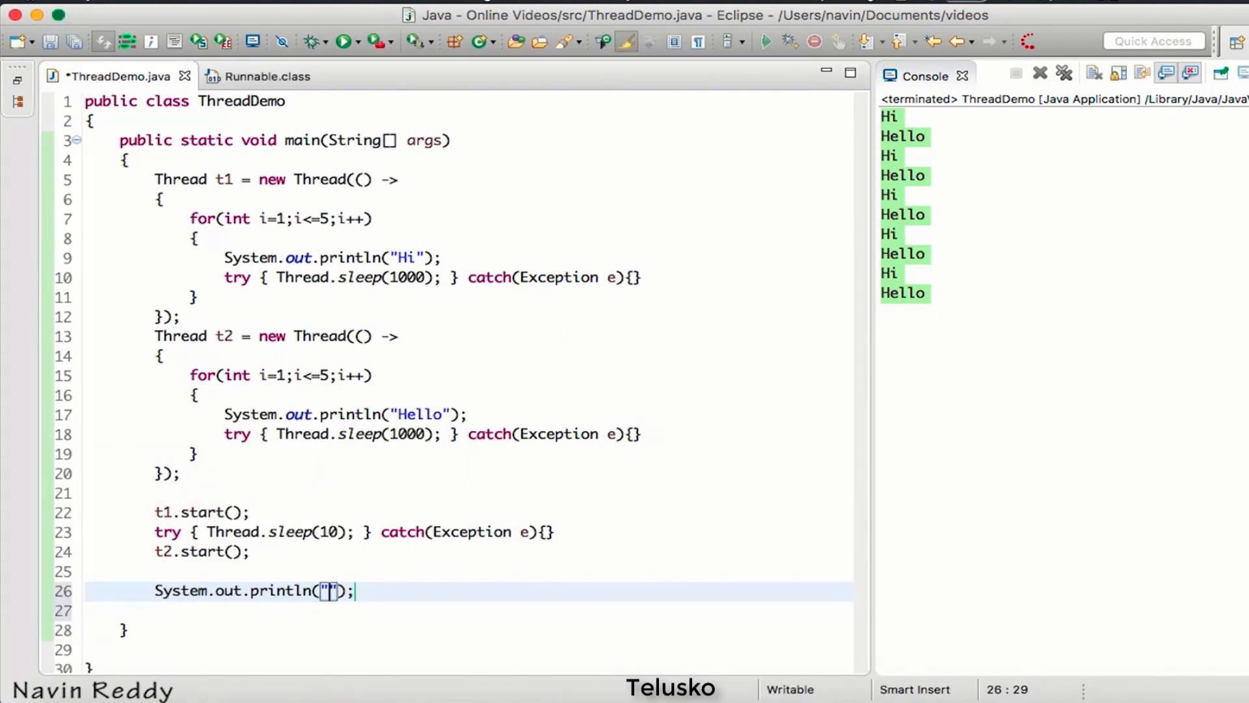
text(Bye)
key(ctrl+s)
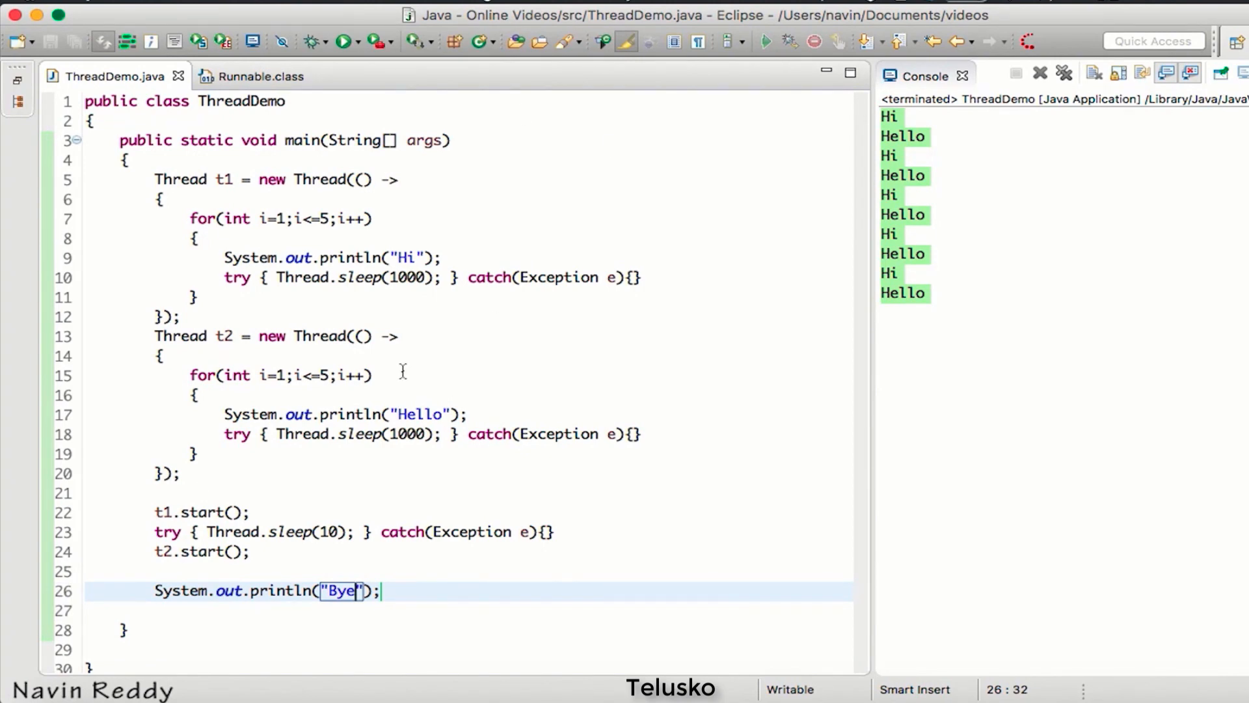
click(402, 374)
click(380, 590)
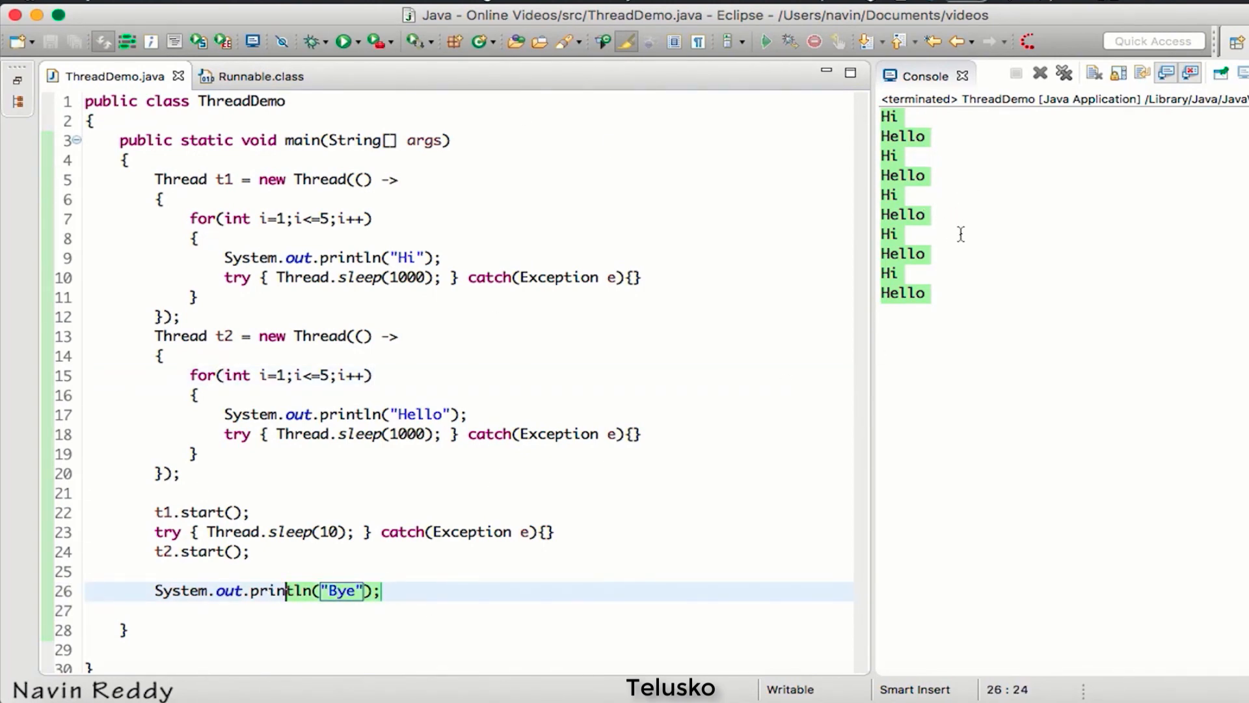
click(962, 294)
Step: Rerun ThreadDemo and highlight Bye printed right after the first Hi in the console
click(998, 417)
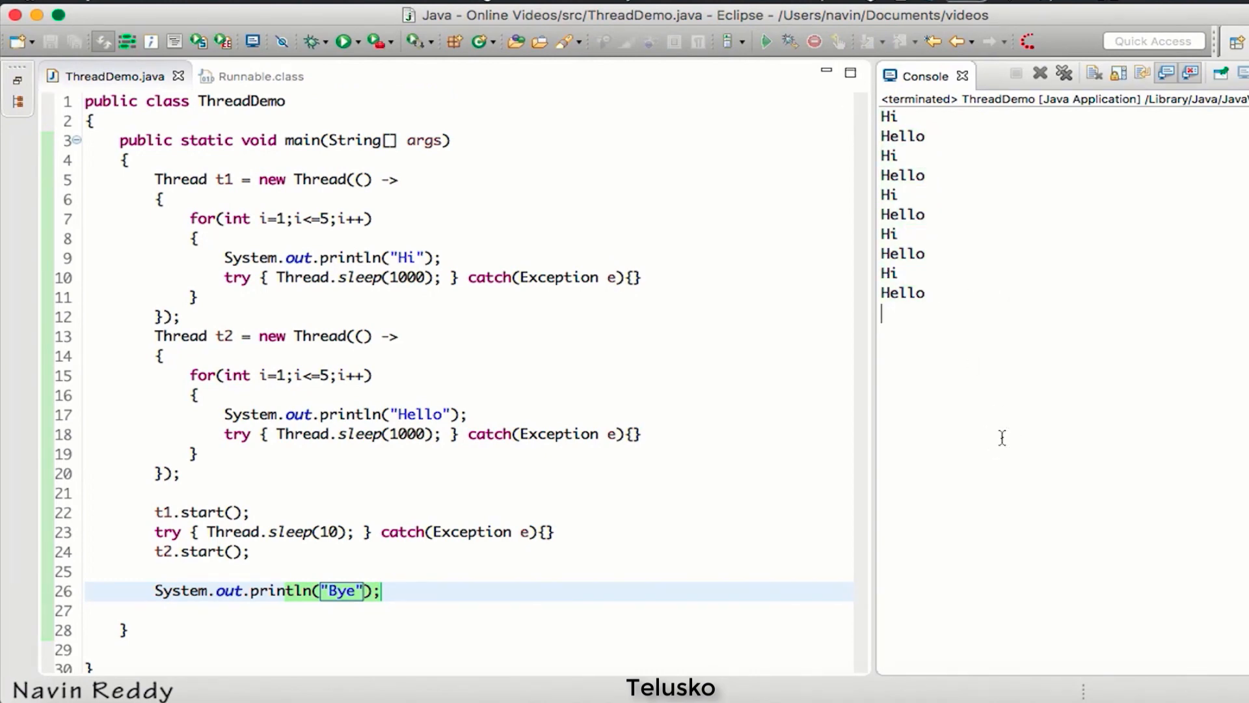
click(348, 44)
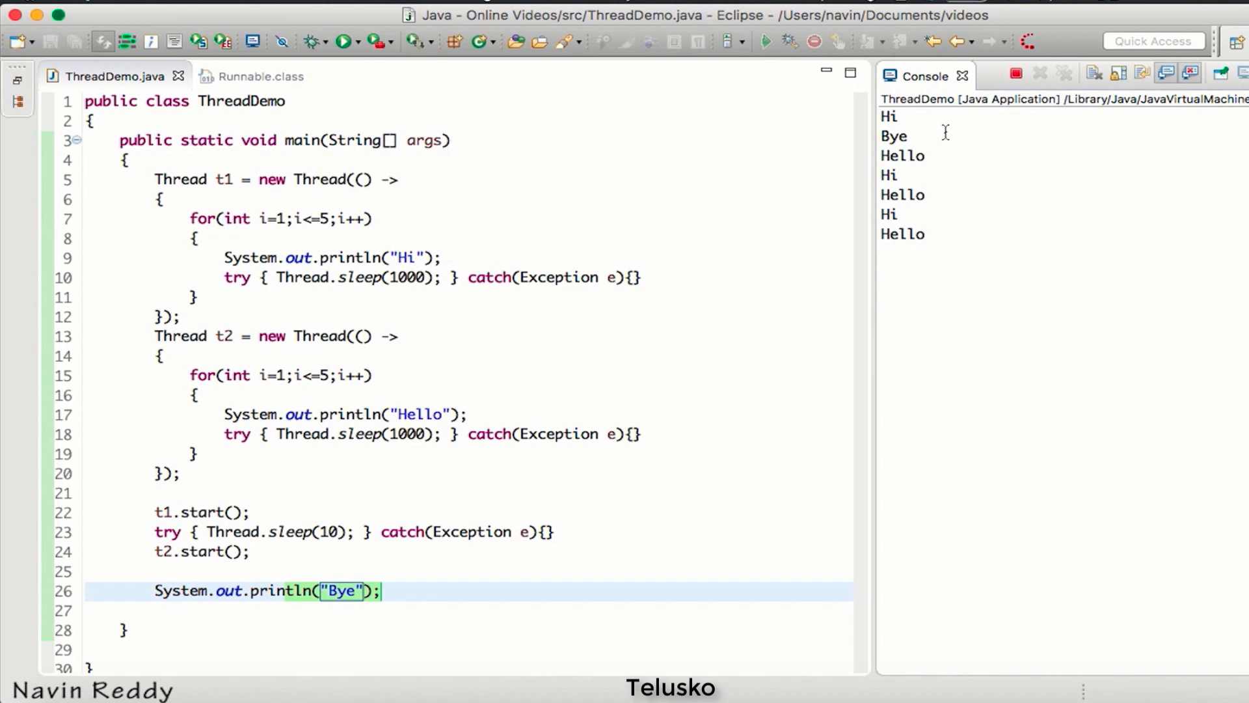
double_click(884, 137)
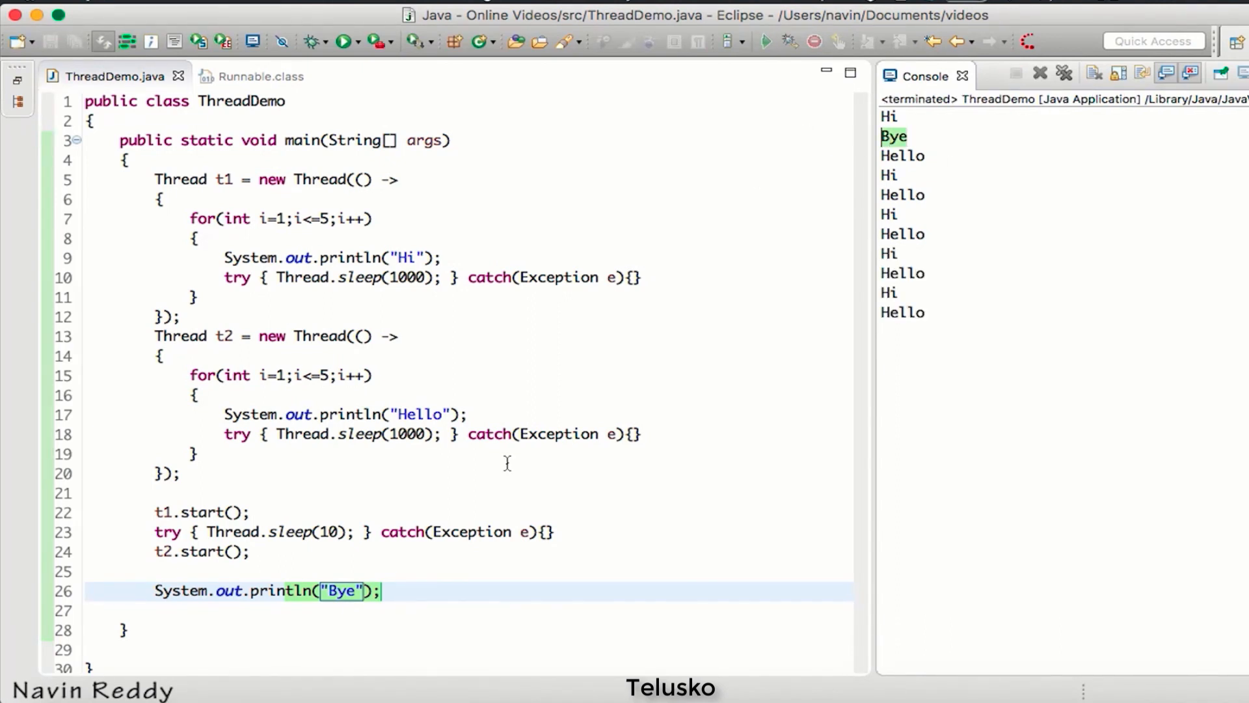
scroll(507, 463, down, 1)
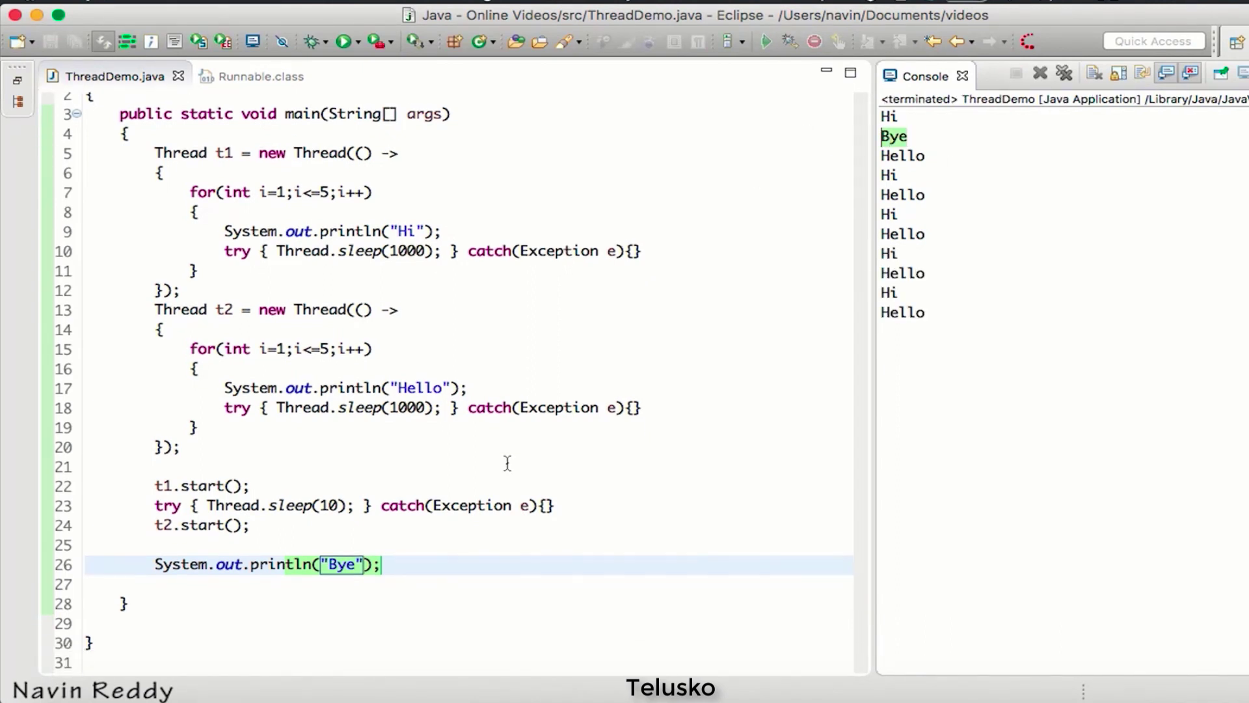
Step: Highlight the t1.start() and t2.start() calls alongside the bodies of threads t1 and t2
click(409, 584)
click(105, 485)
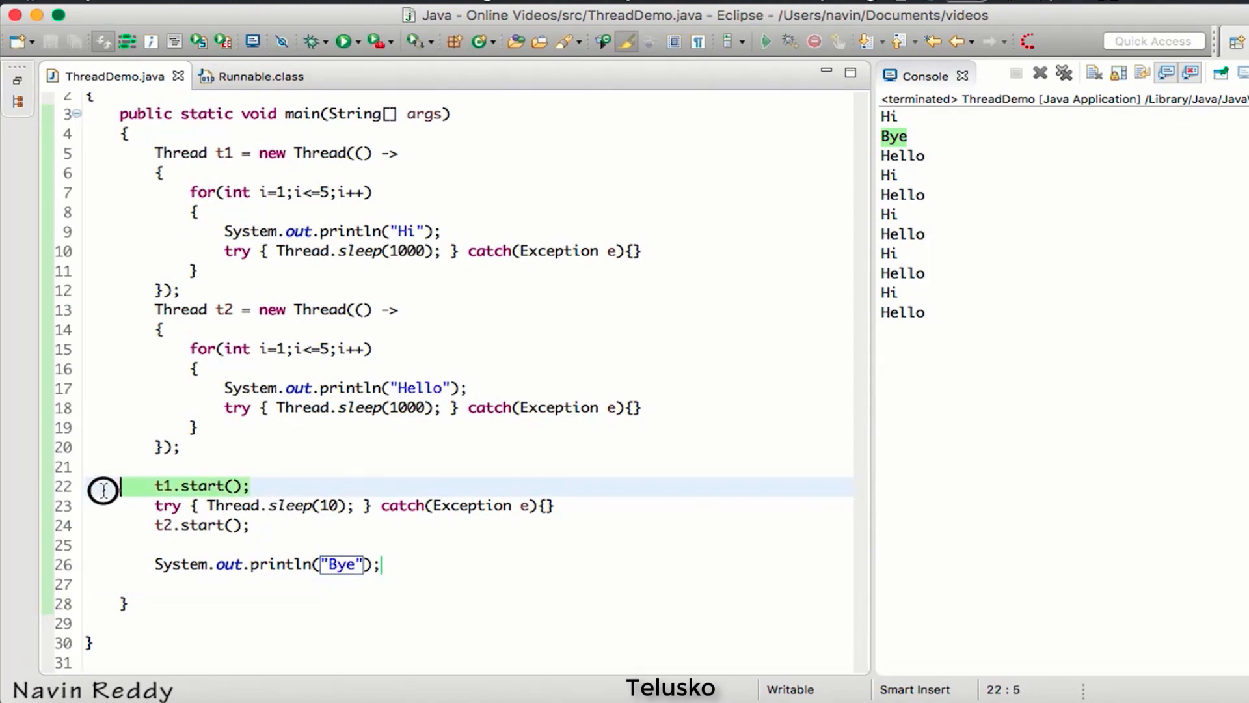
drag(121, 532, 123, 513)
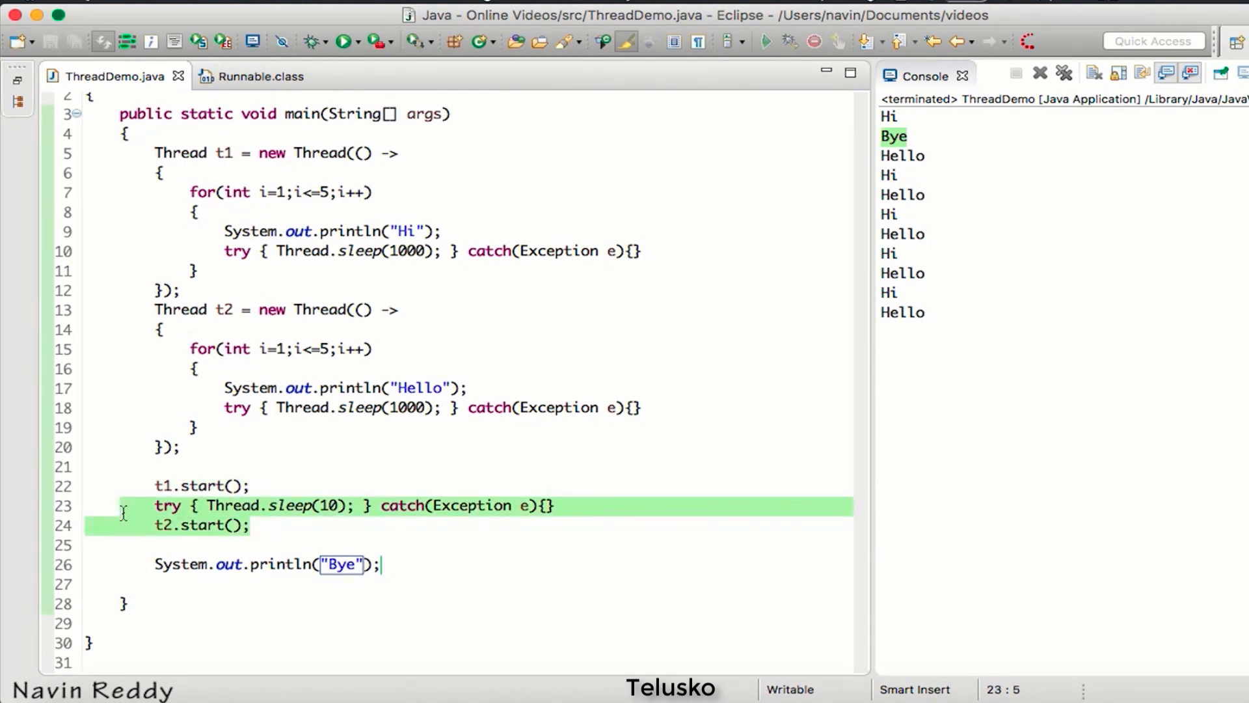
click(308, 453)
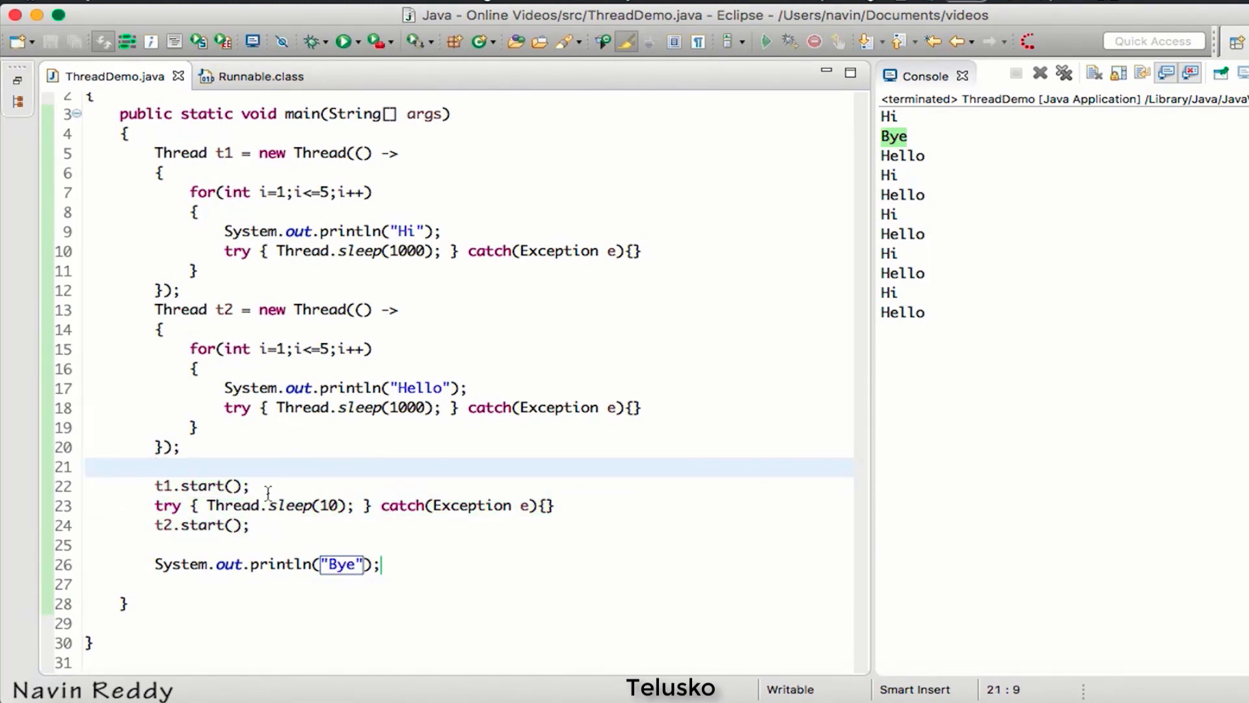
drag(265, 491, 109, 484)
drag(181, 290, 156, 172)
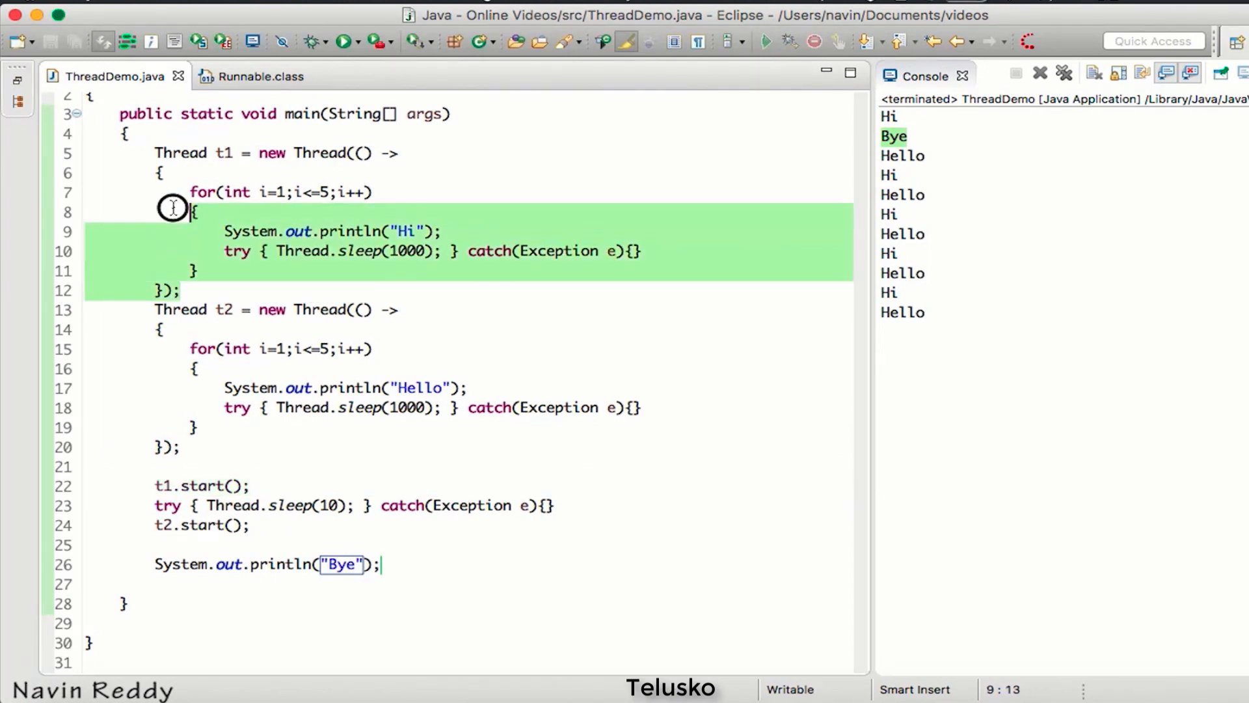
click(224, 524)
drag(245, 527, 175, 527)
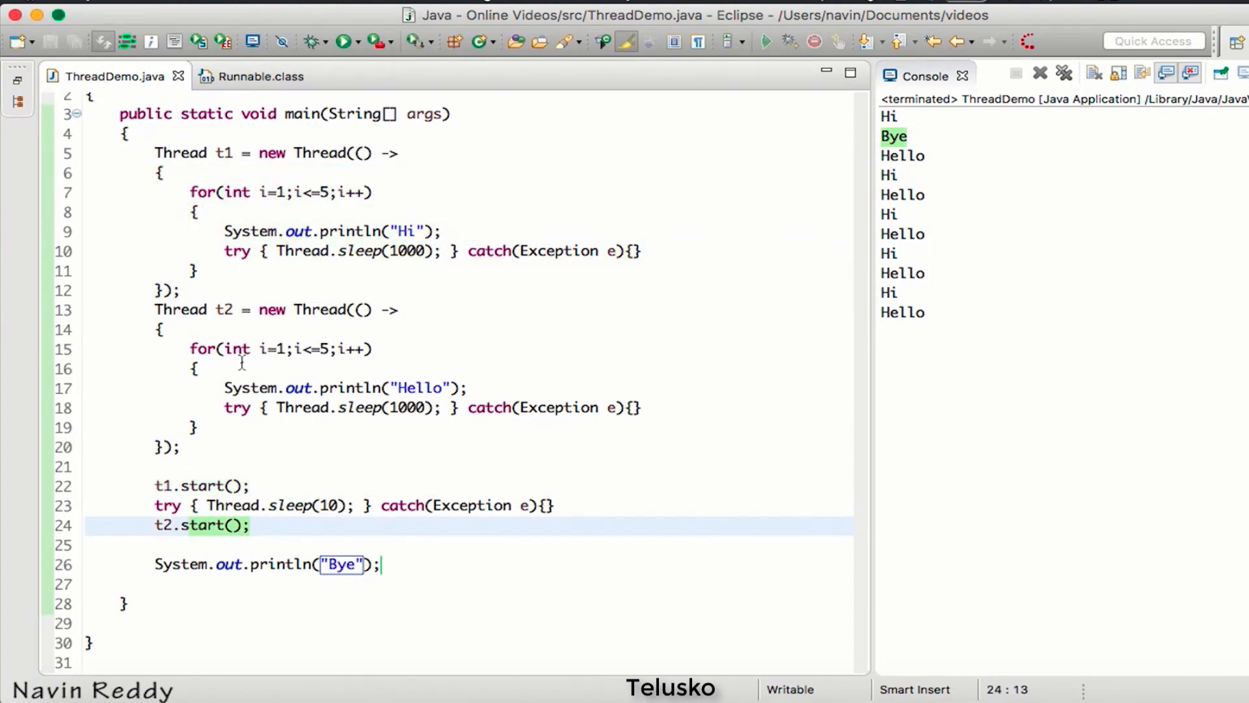
drag(198, 429, 160, 312)
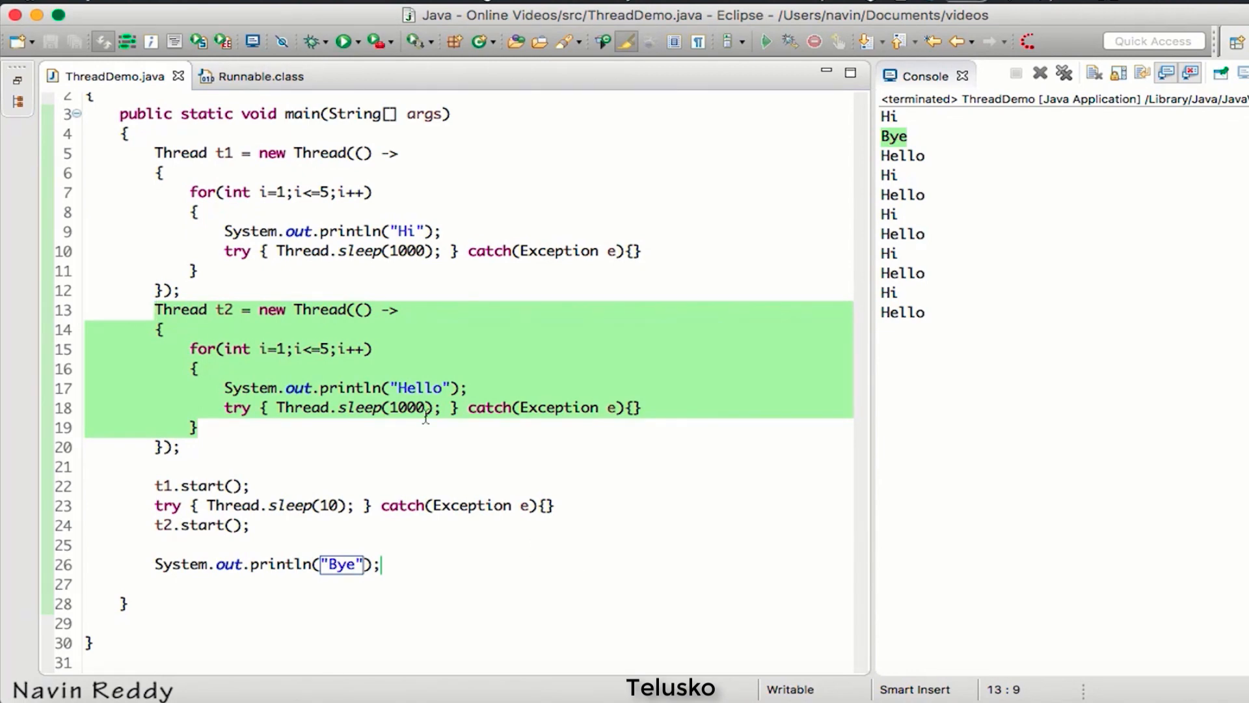
Step: Point out the Hi and Hello prints, their sleep calls and the Bye print while explaining the ordering
click(441, 231)
drag(503, 407, 403, 389)
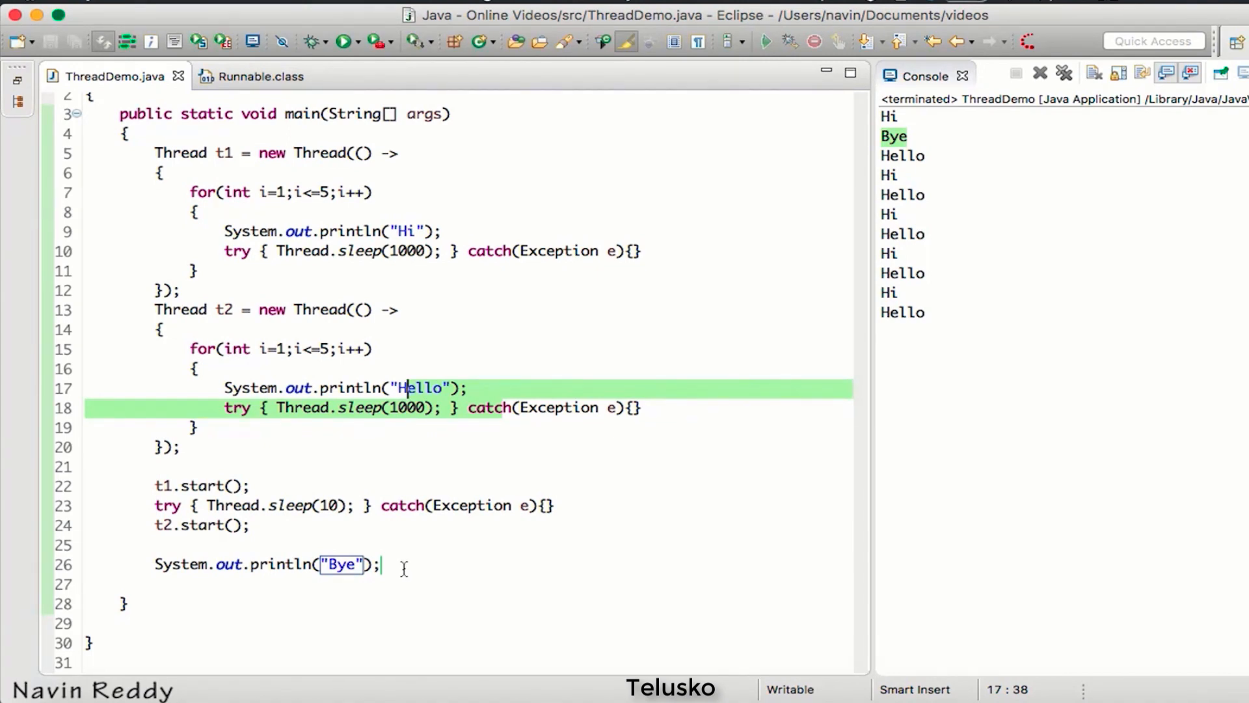
click(264, 565)
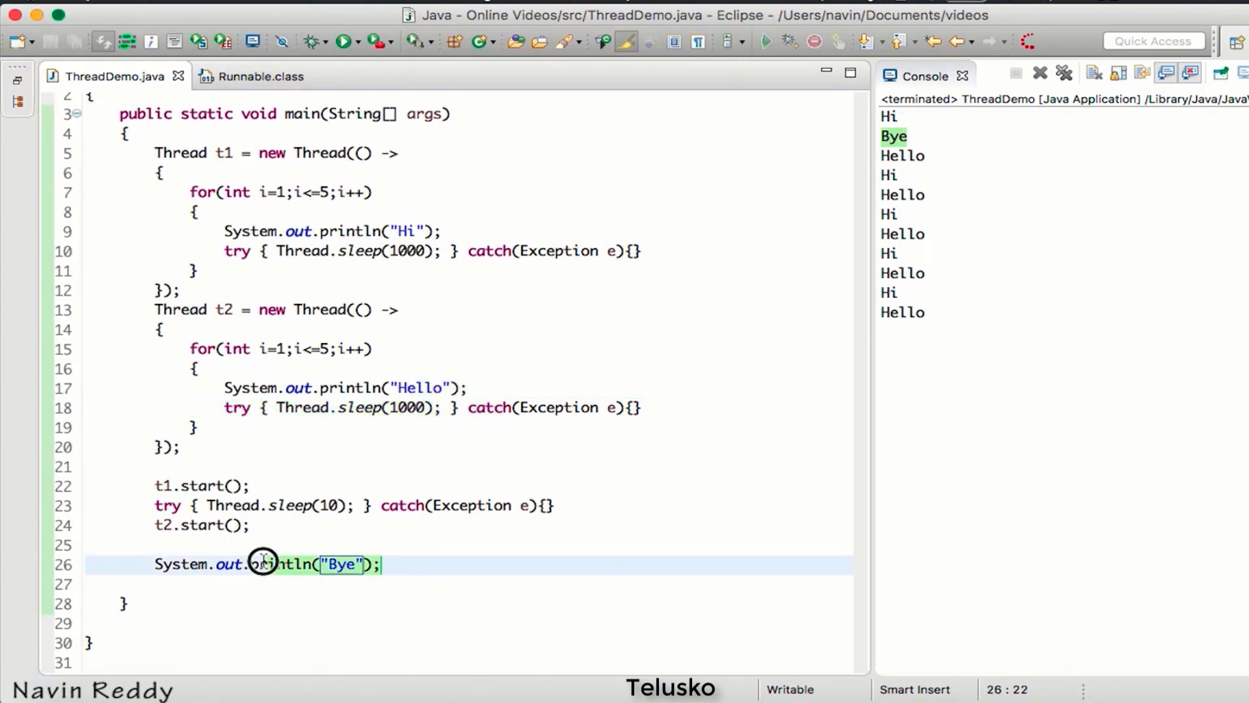
click(461, 388)
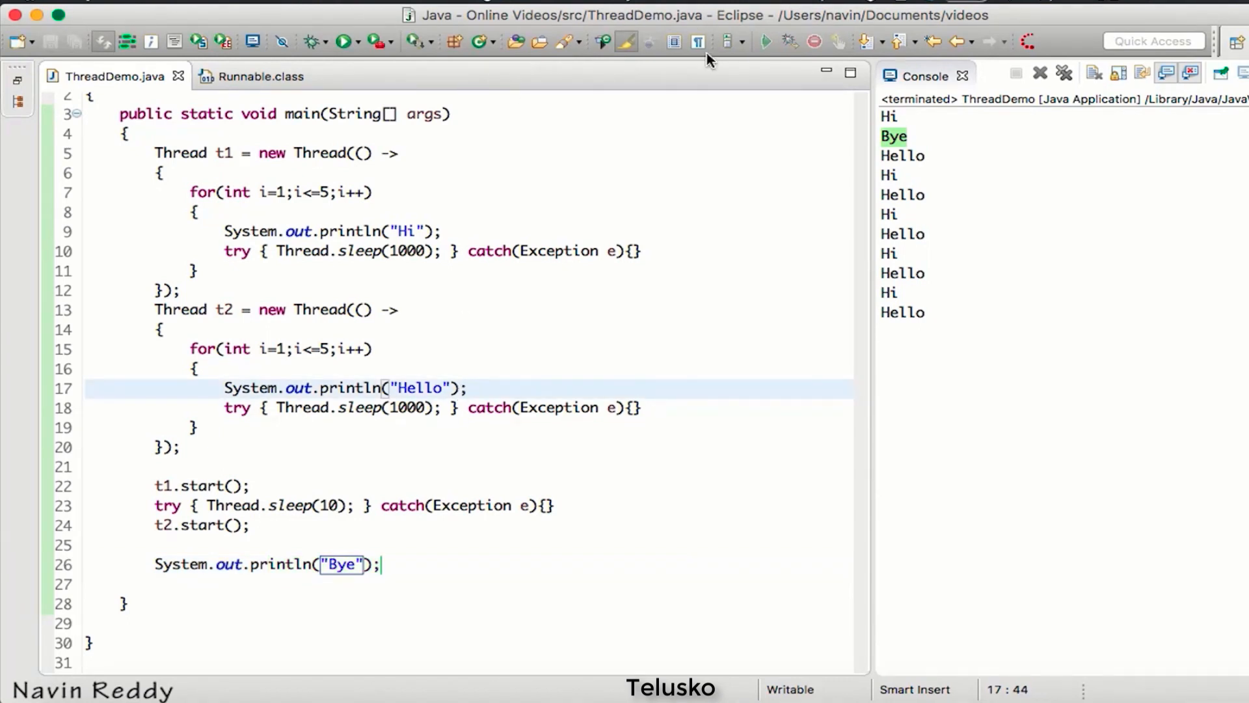
click(252, 486)
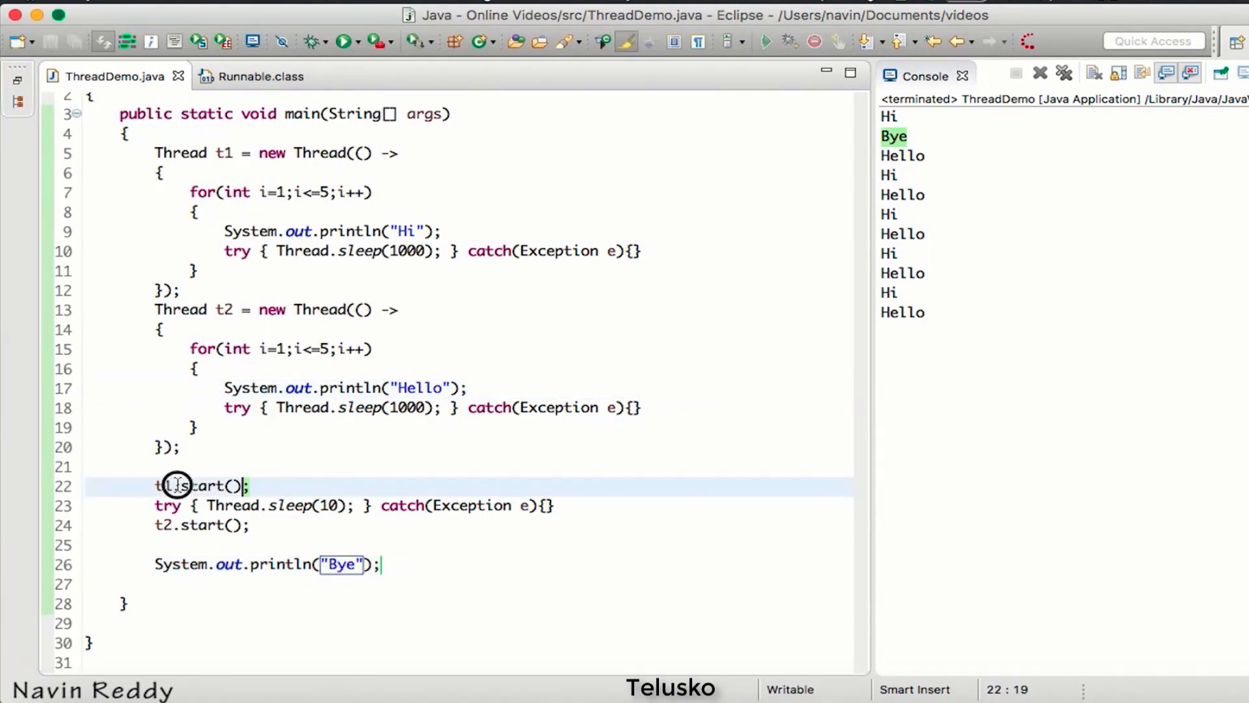
click(157, 485)
click(410, 231)
click(336, 230)
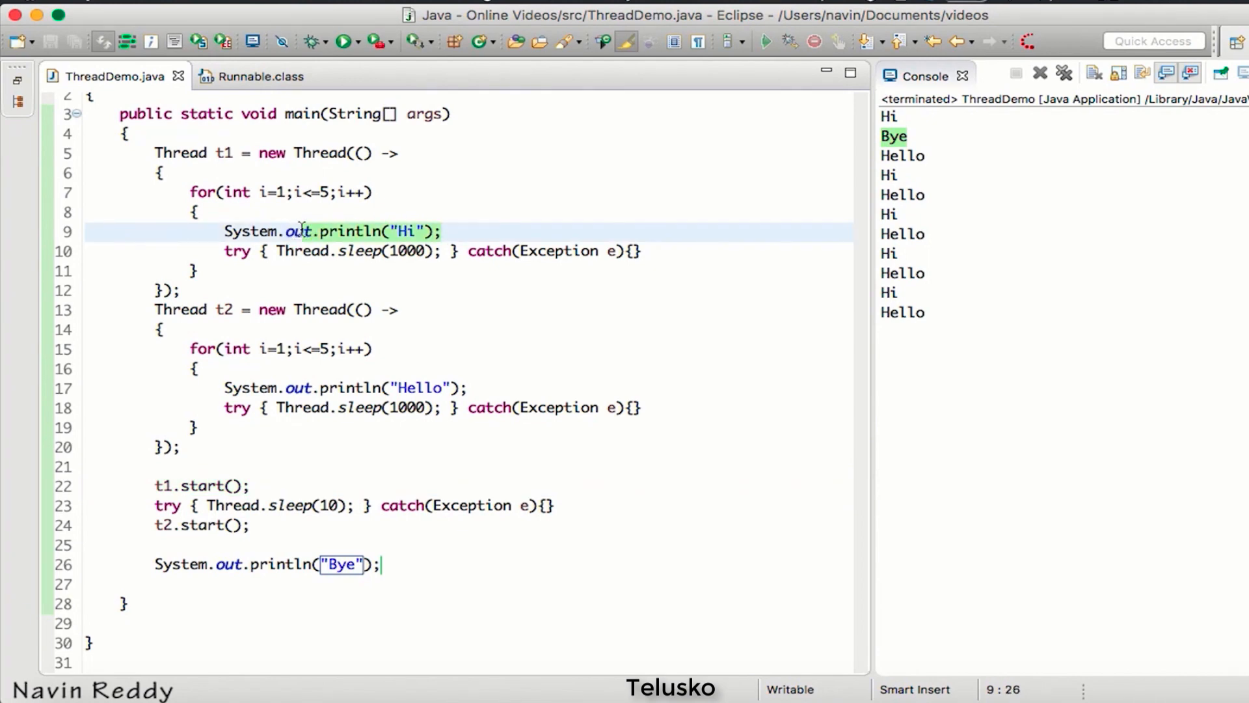
click(661, 252)
click(315, 254)
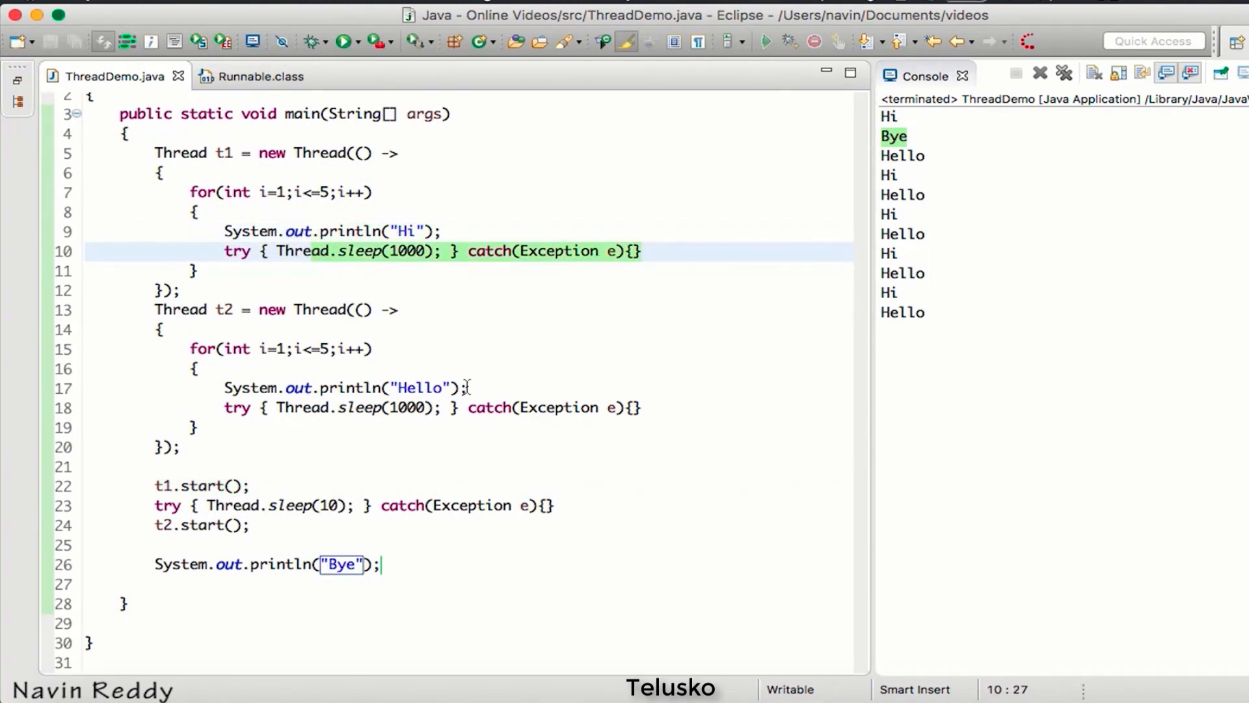
Step: Insert blank lines between t2.start() and the Bye print statement
click(168, 524)
click(198, 368)
key(shift+Down)
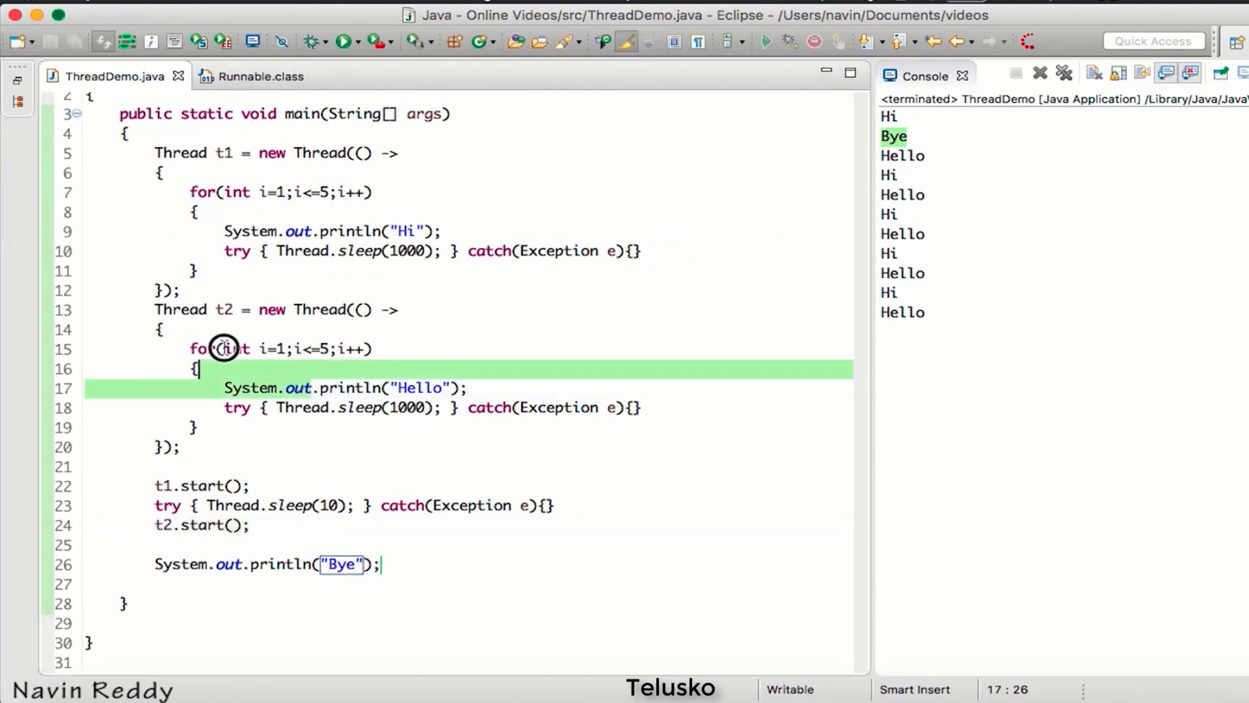
click(224, 349)
key(shift+Down)
click(232, 564)
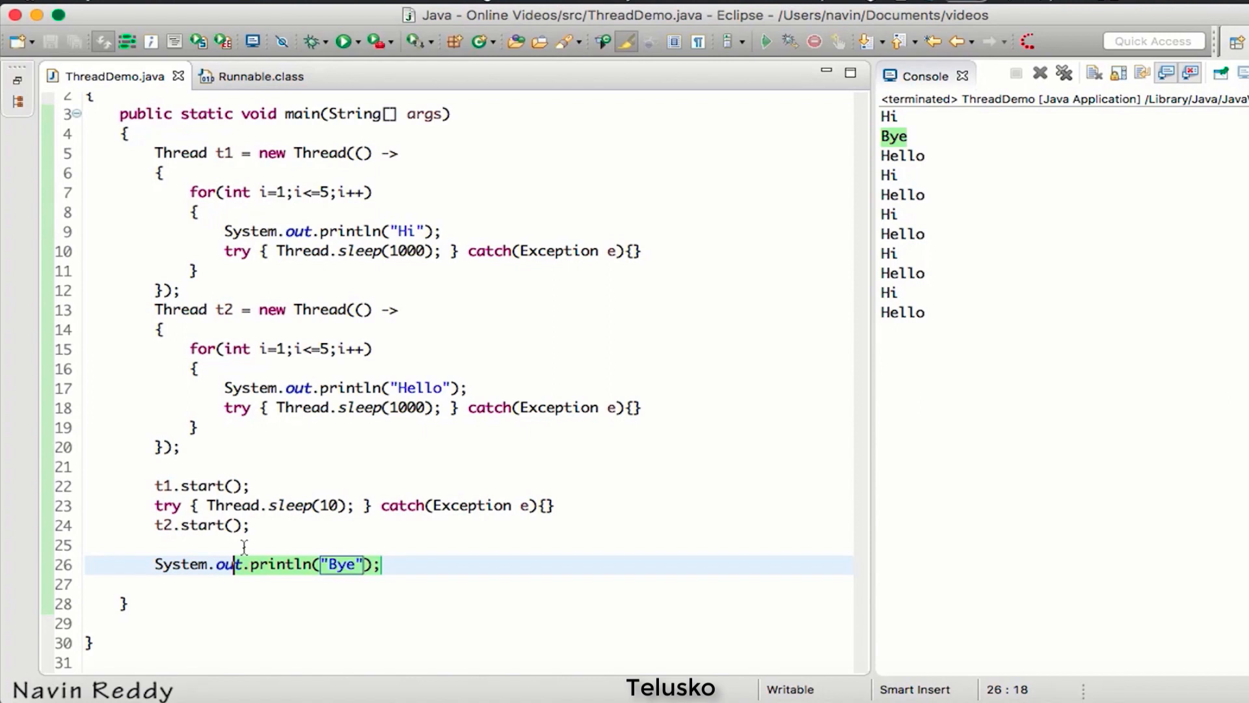
click(244, 545)
key(Return)
key(Return)
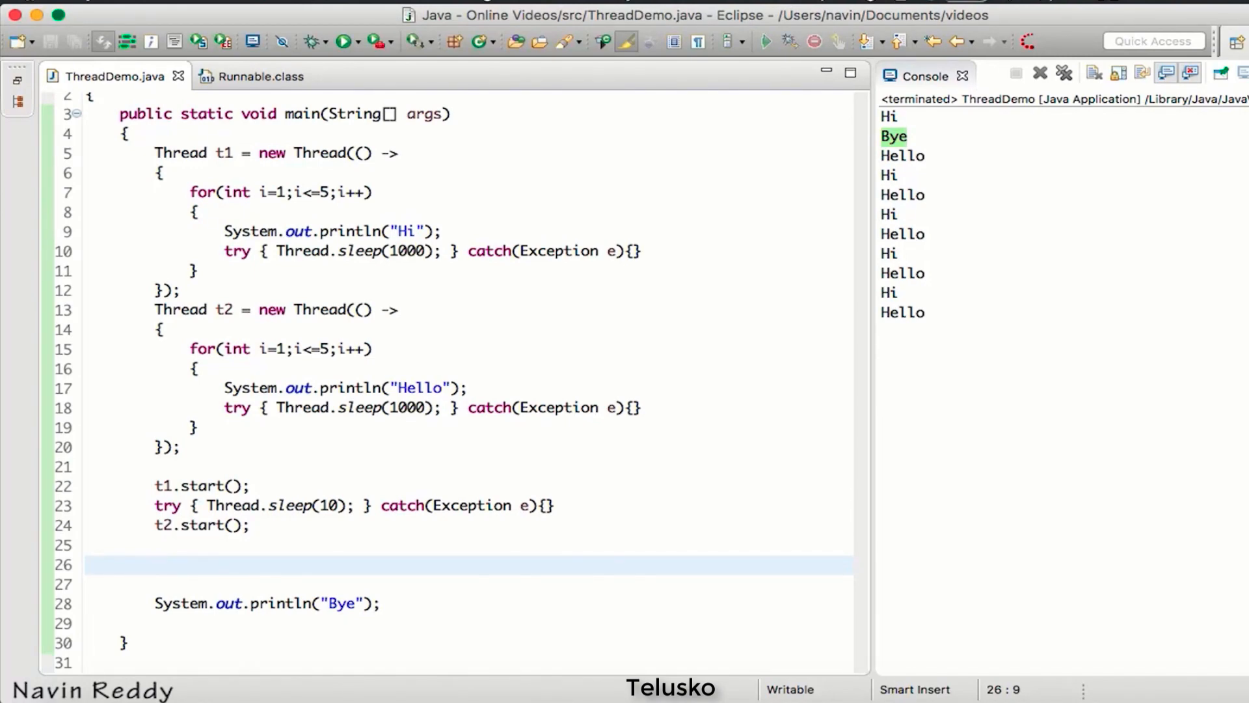
text(t1.k)
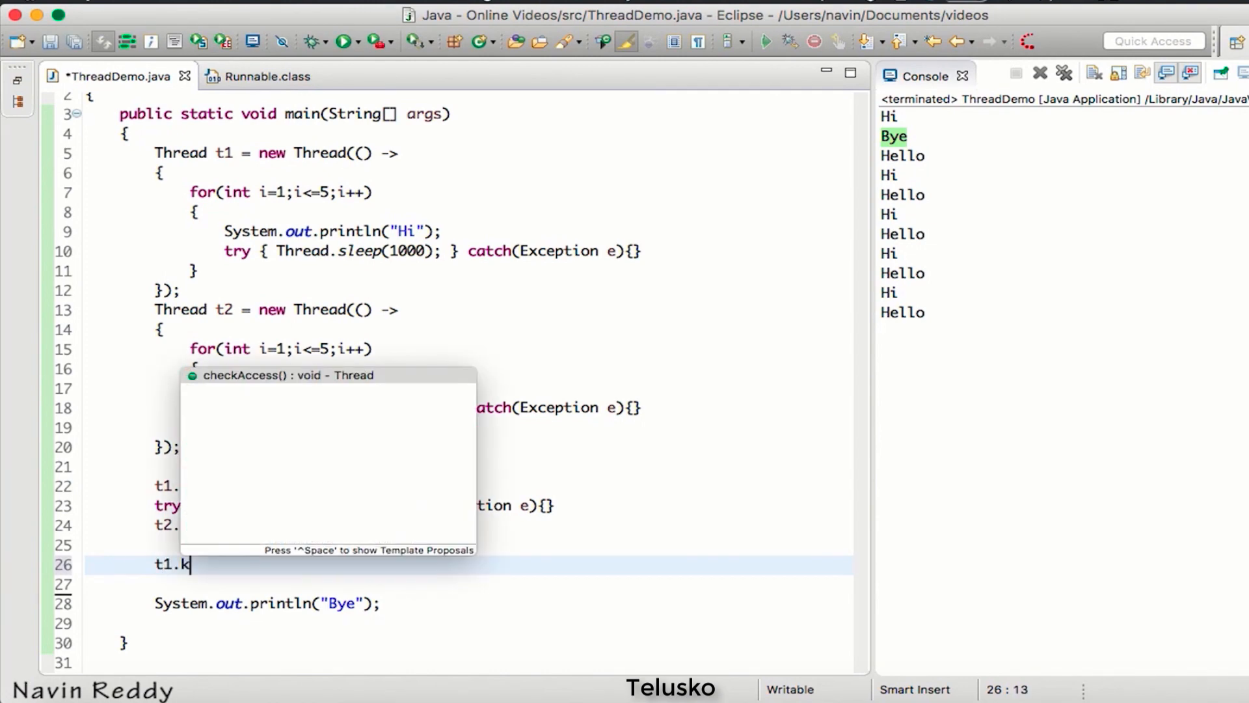
key(BackSpace)
text(joi)
Step: Add t1.join(); and t2.join(); before the Bye print and save, leaving compile errors
key(Return)
text(;)
key(Return)
text(t2.join();)
key(super+s)
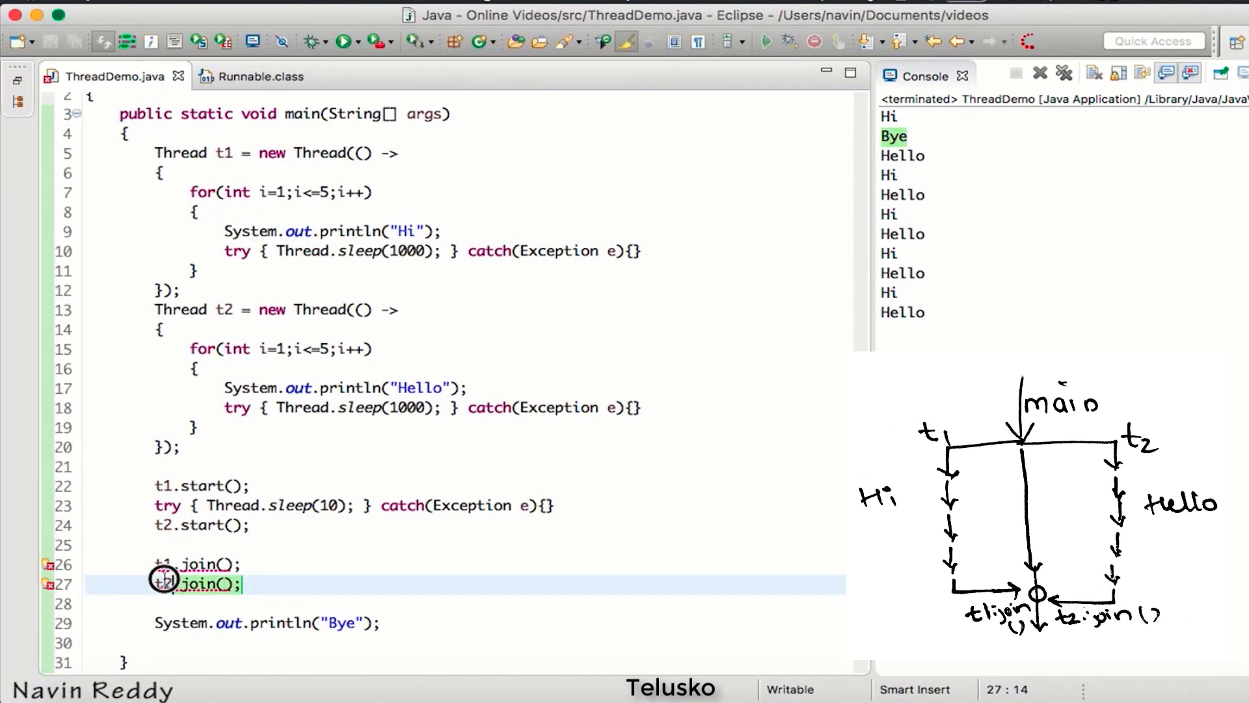
Step: Declare main with throws Exception to clear the join errors and save the file
drag(242, 584, 122, 564)
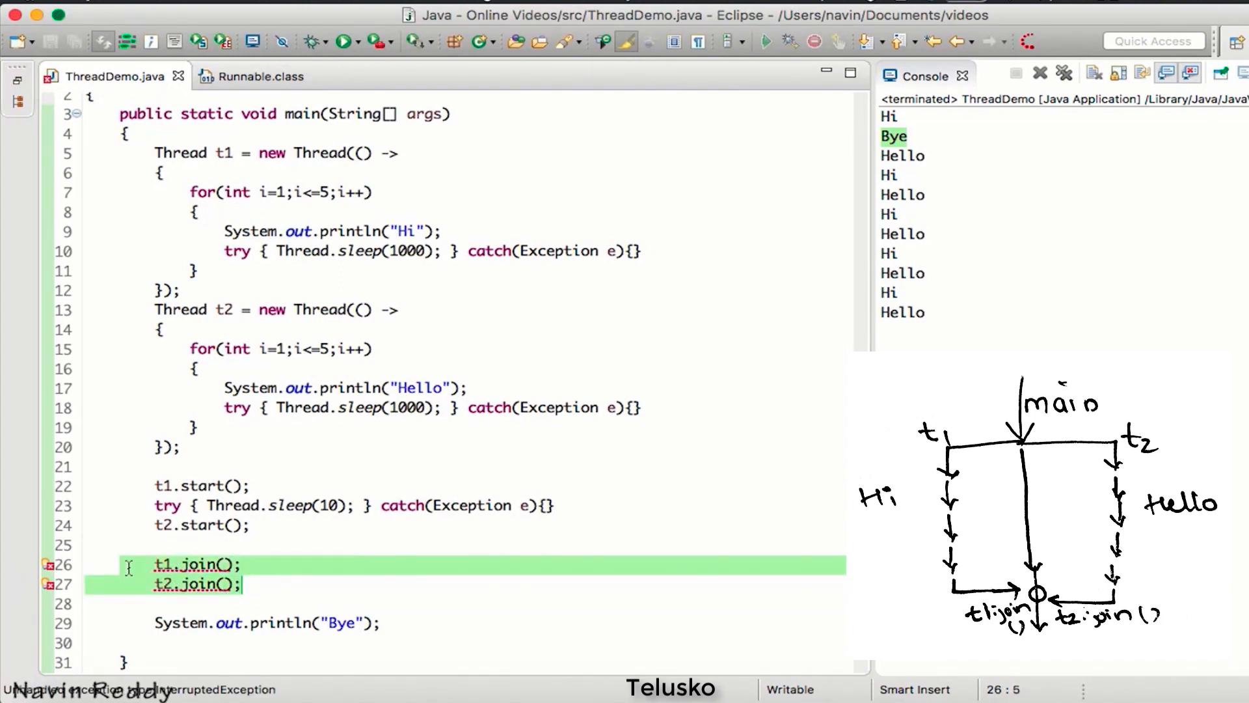
click(242, 583)
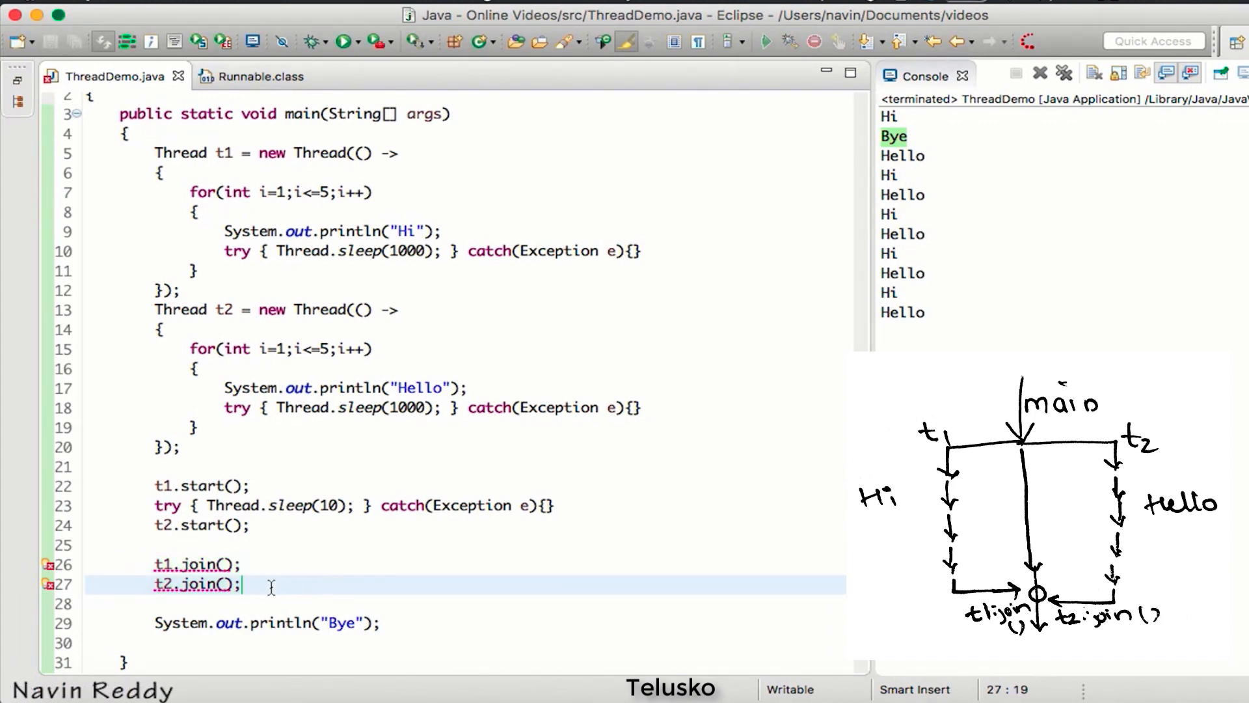
drag(242, 584, 154, 564)
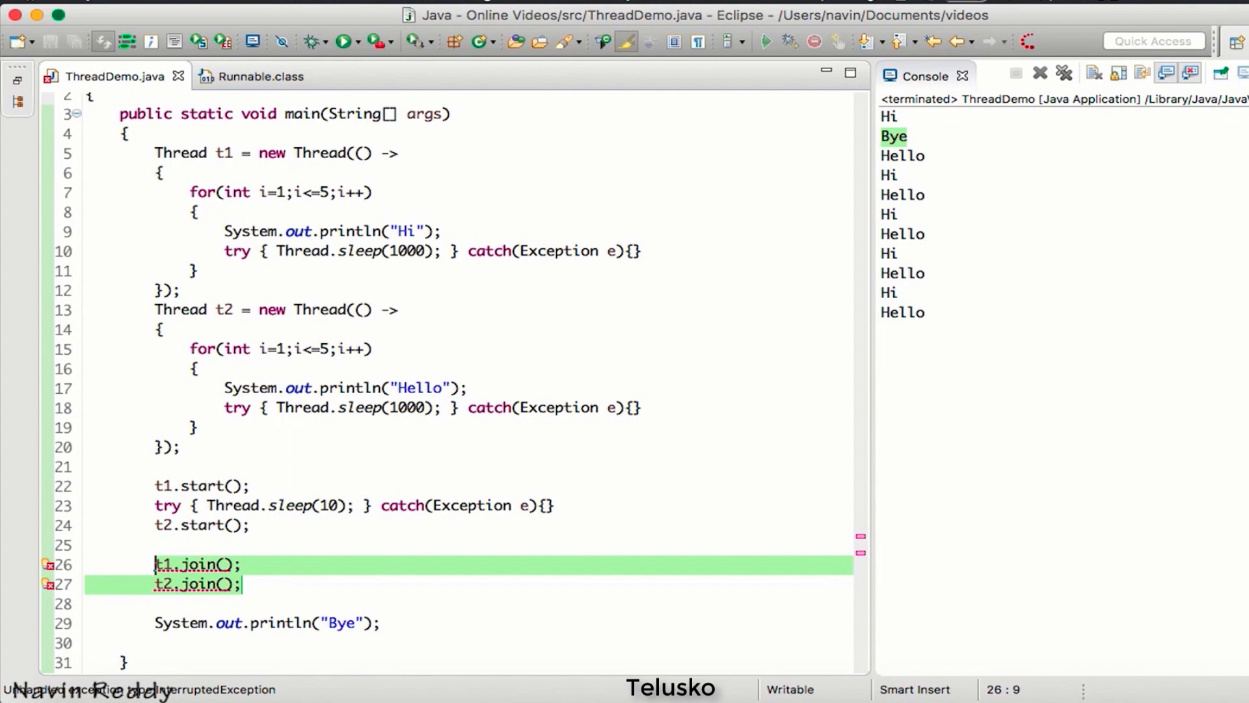
click(499, 115)
text(trhow)
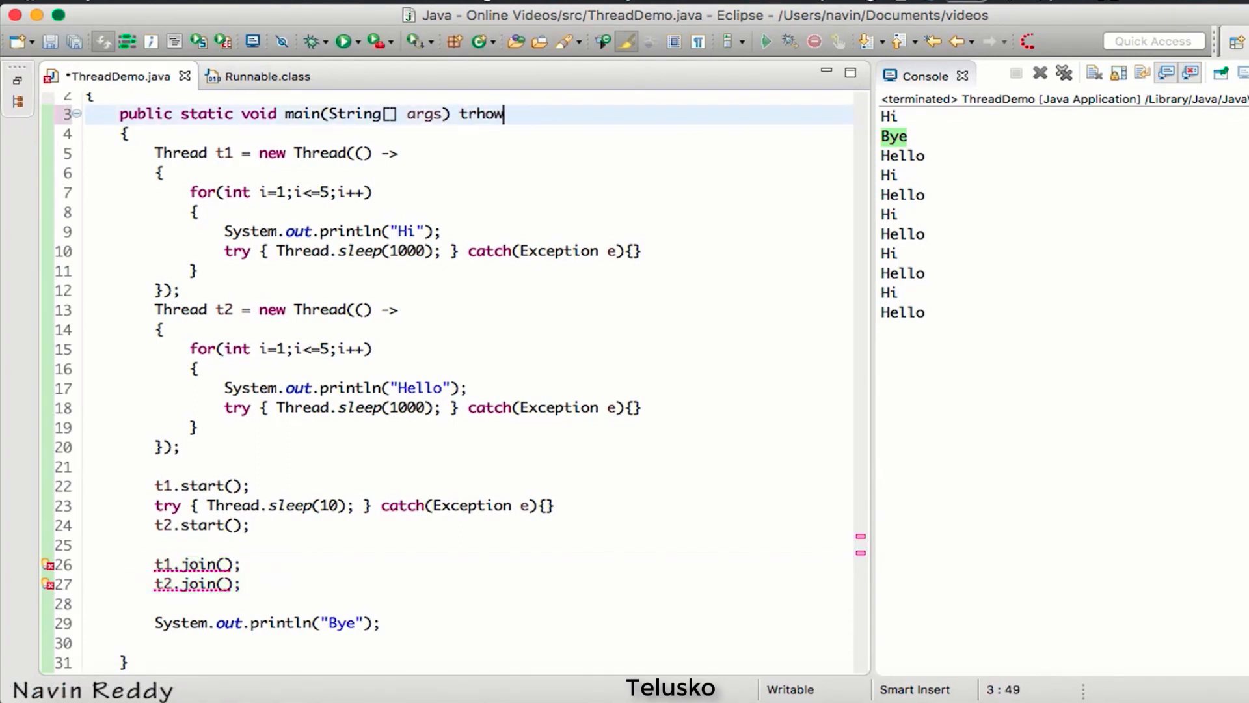
key(BackSpace)
key(BackSpace)
key(BackSpace)
key(BackSpace)
text(hrows E)
text(xception)
key(ctrl+s)
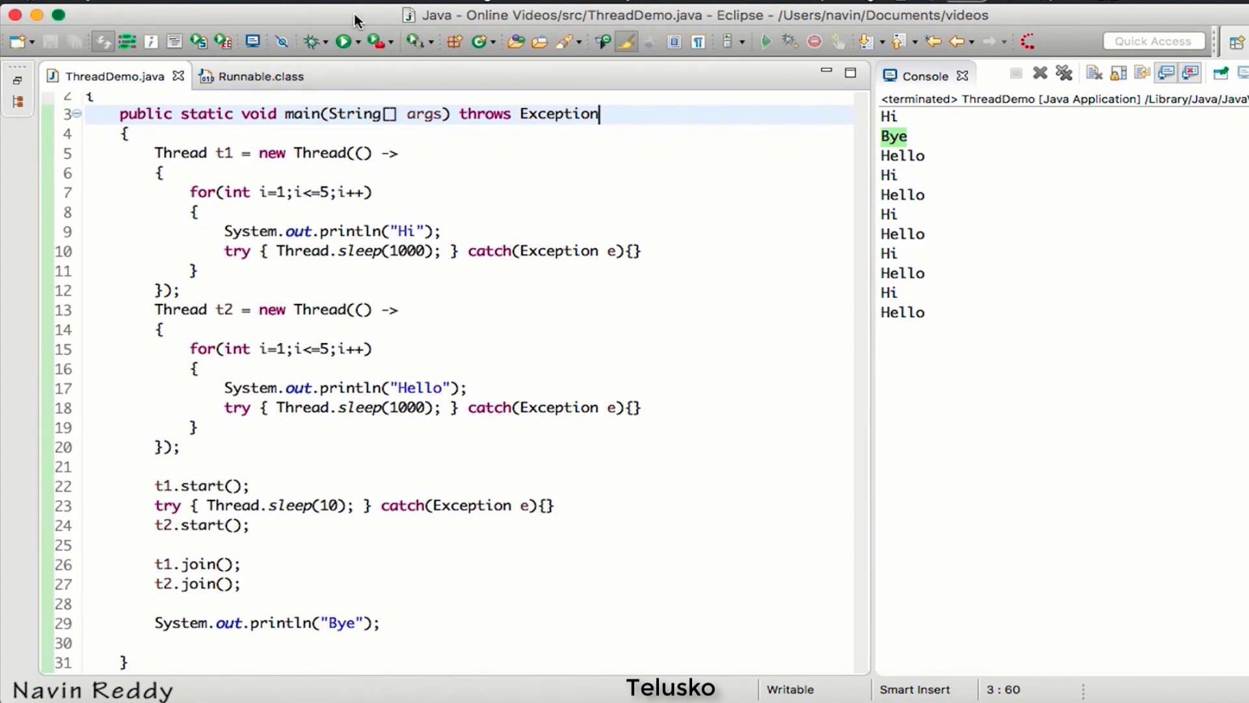
Step: Rerun ThreadDemo so Hi and Hello alternate with Bye last, highlighting the join calls
click(345, 42)
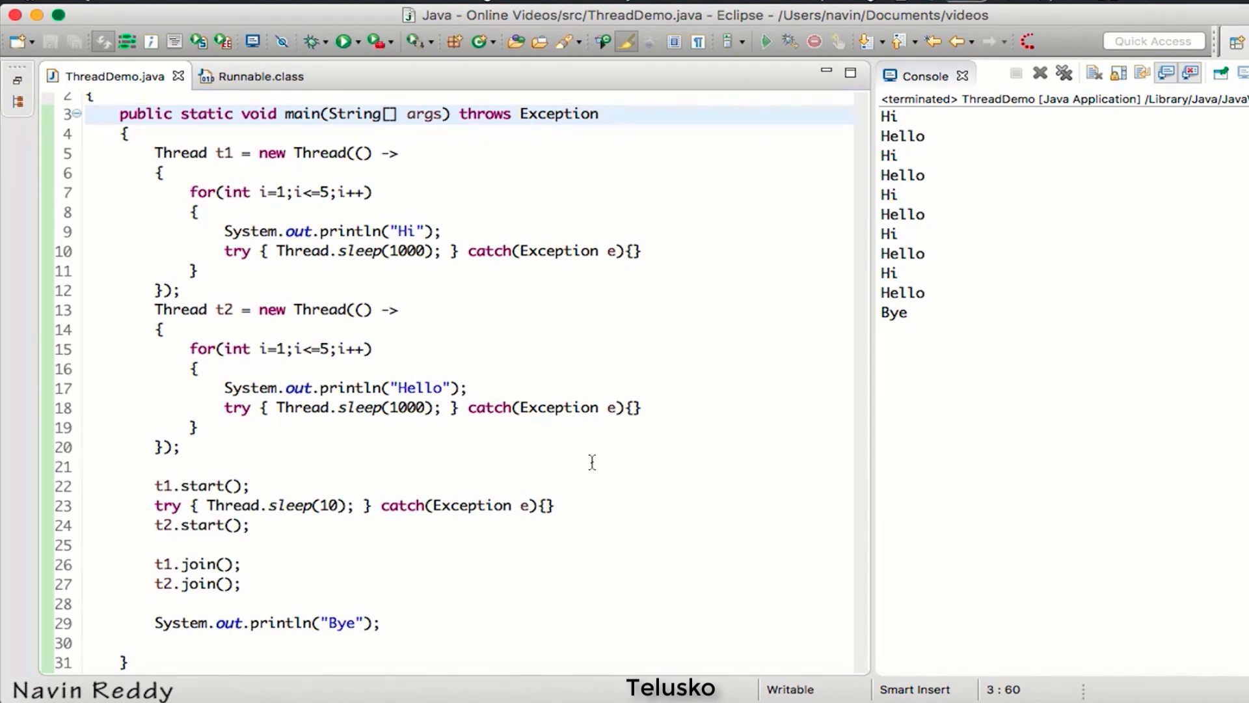
drag(261, 592, 147, 564)
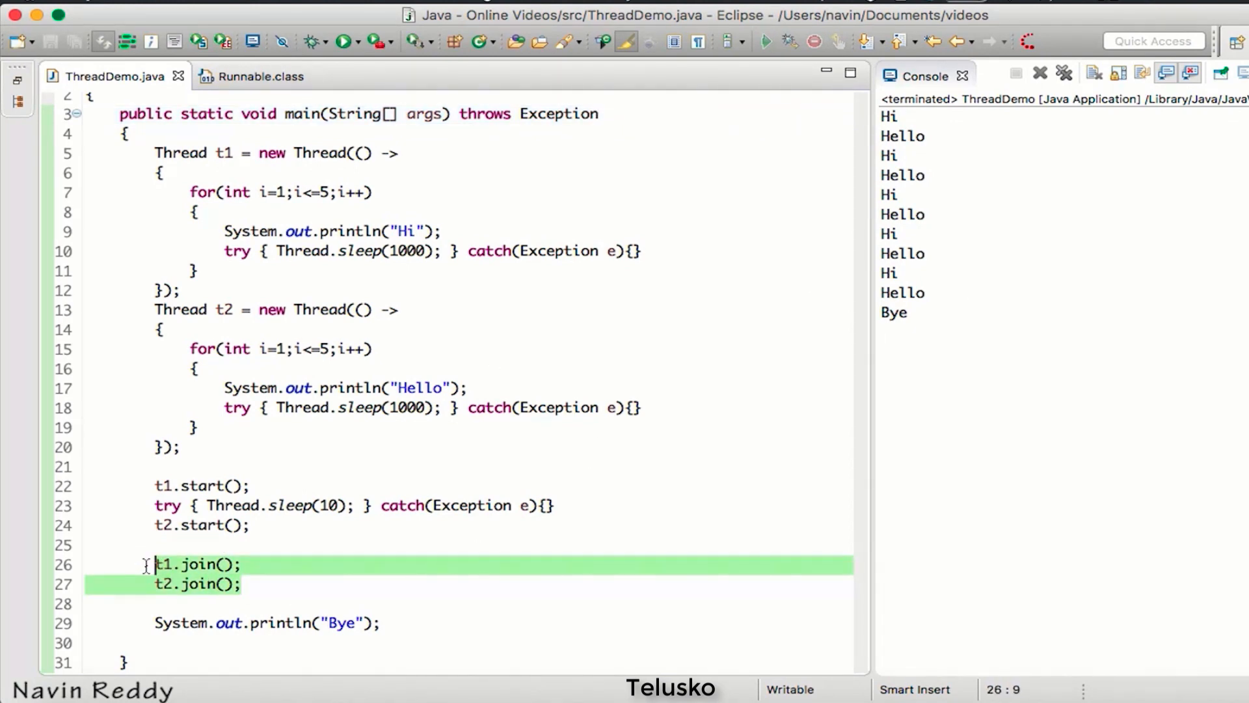
click(284, 558)
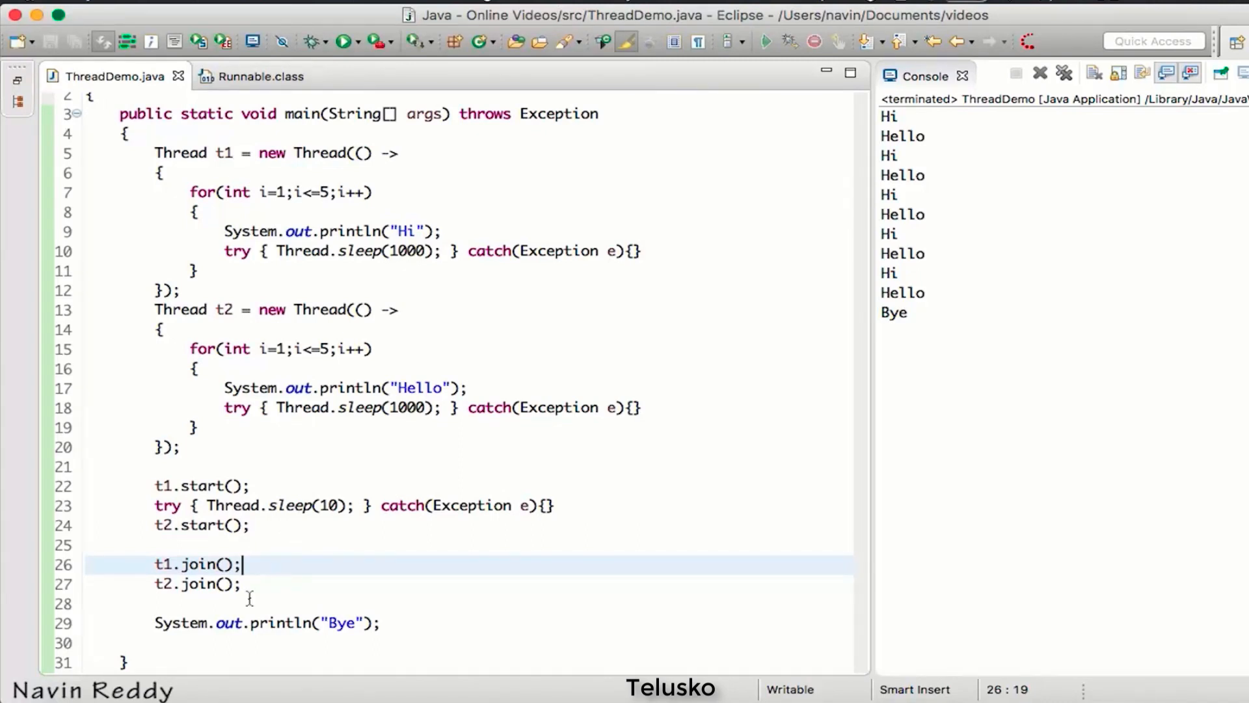
drag(246, 586, 174, 584)
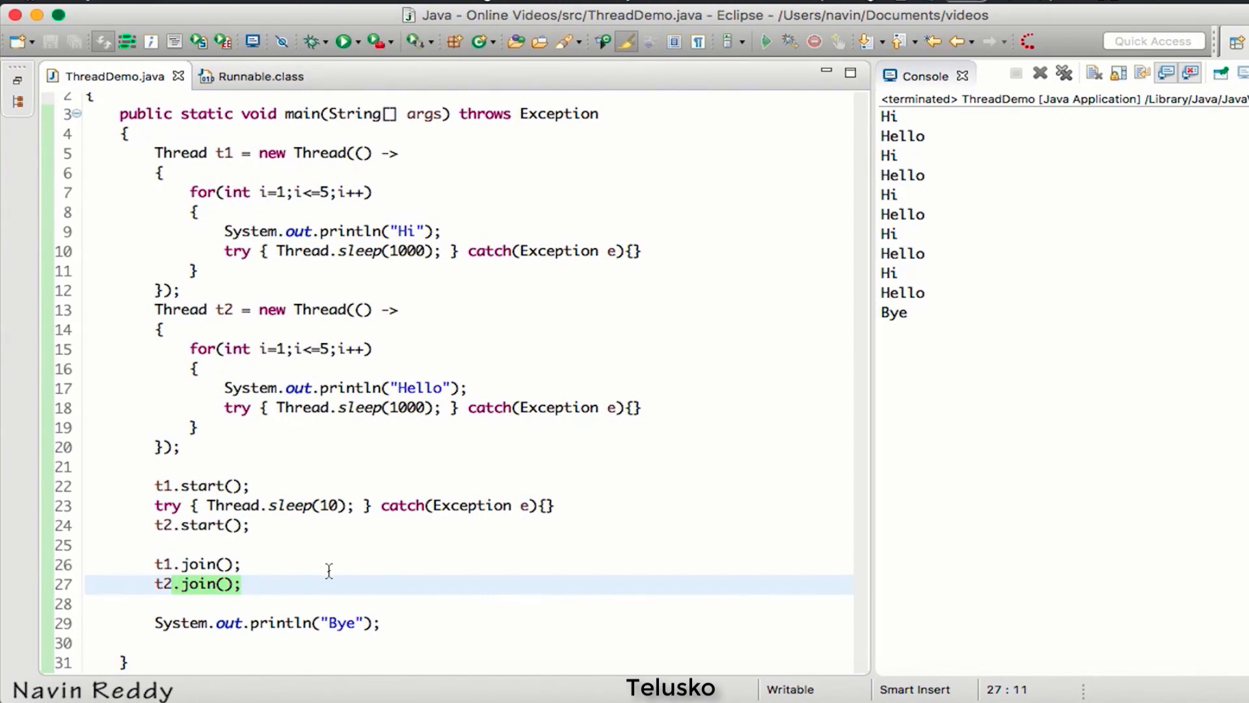
click(200, 450)
Step: Print t1.isAlive() right after t2.start(), save, rerun and highlight true in the output
click(263, 528)
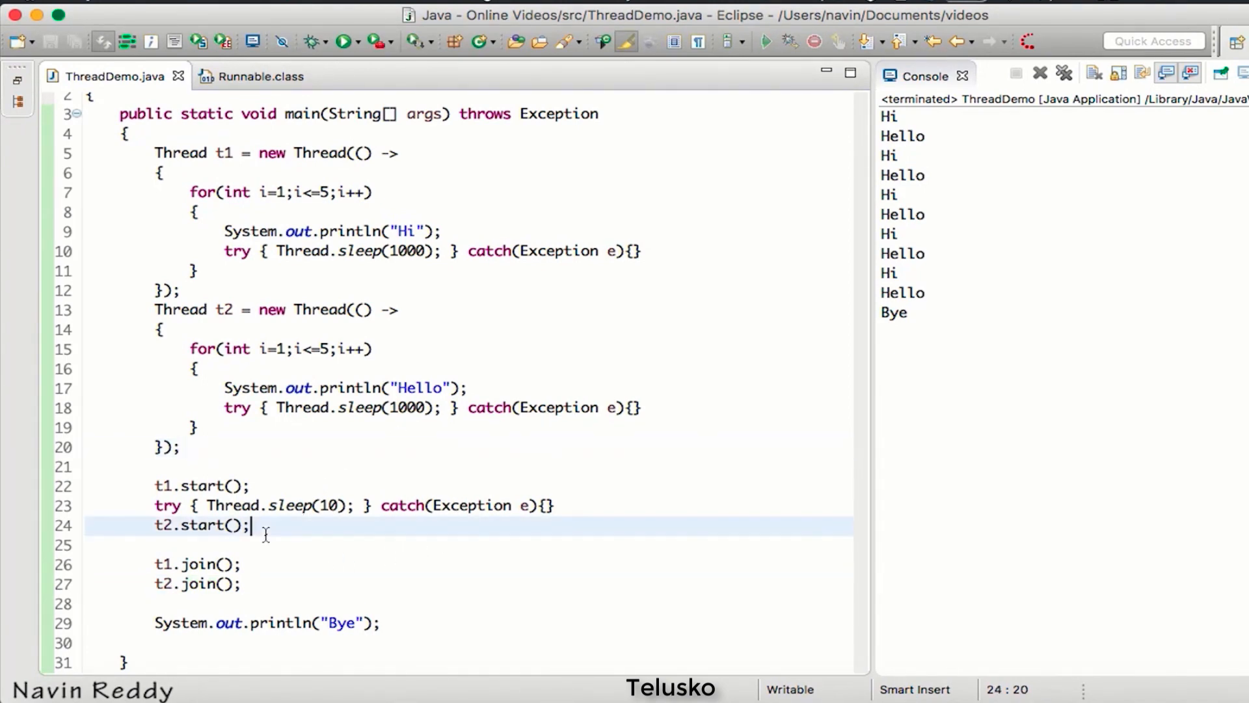
key(Return)
key(Return)
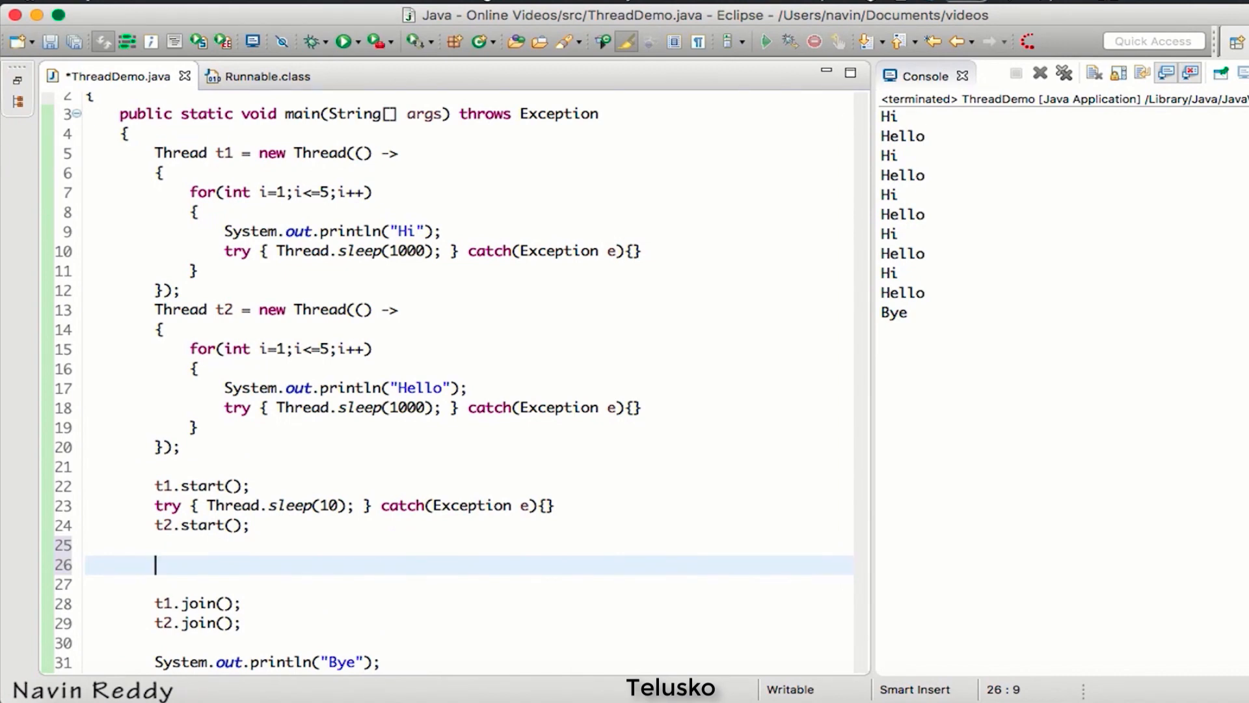
text(t)
key(BackSpace)
text(syso)
key(ctrl+space)
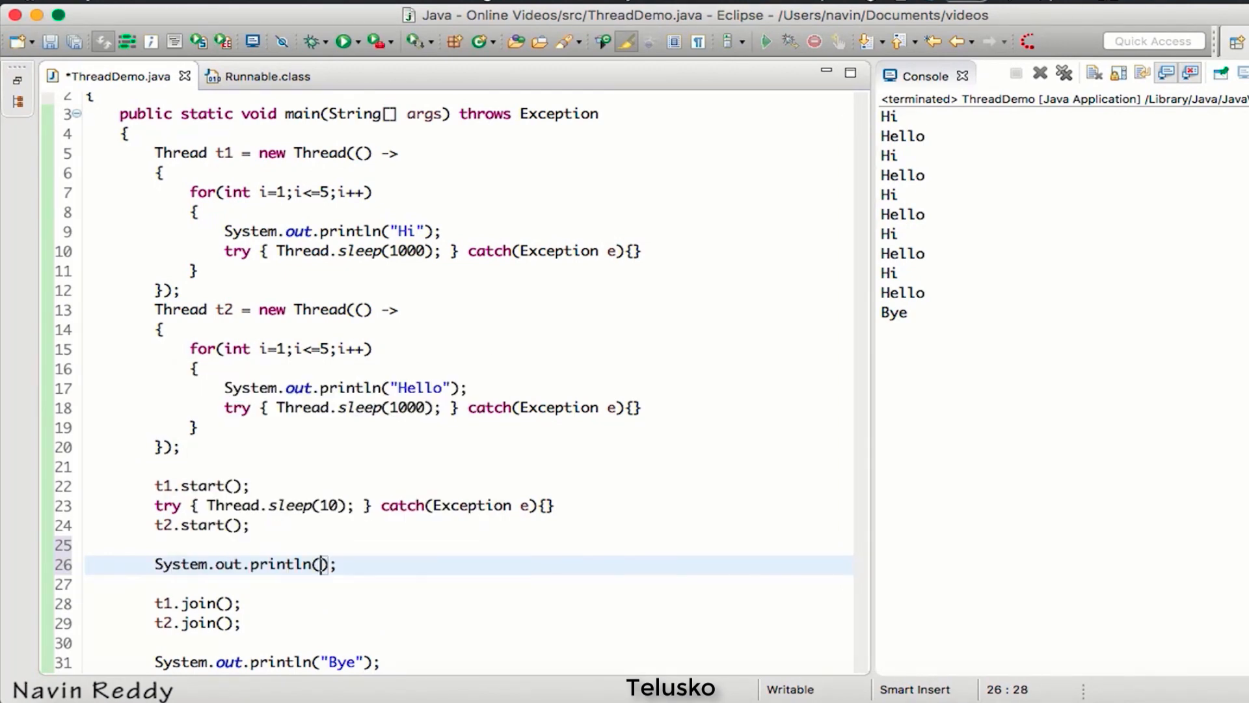
text("")
key(BackSpace)
key(BackSpace)
text(t1)
text(.al)
key(Return)
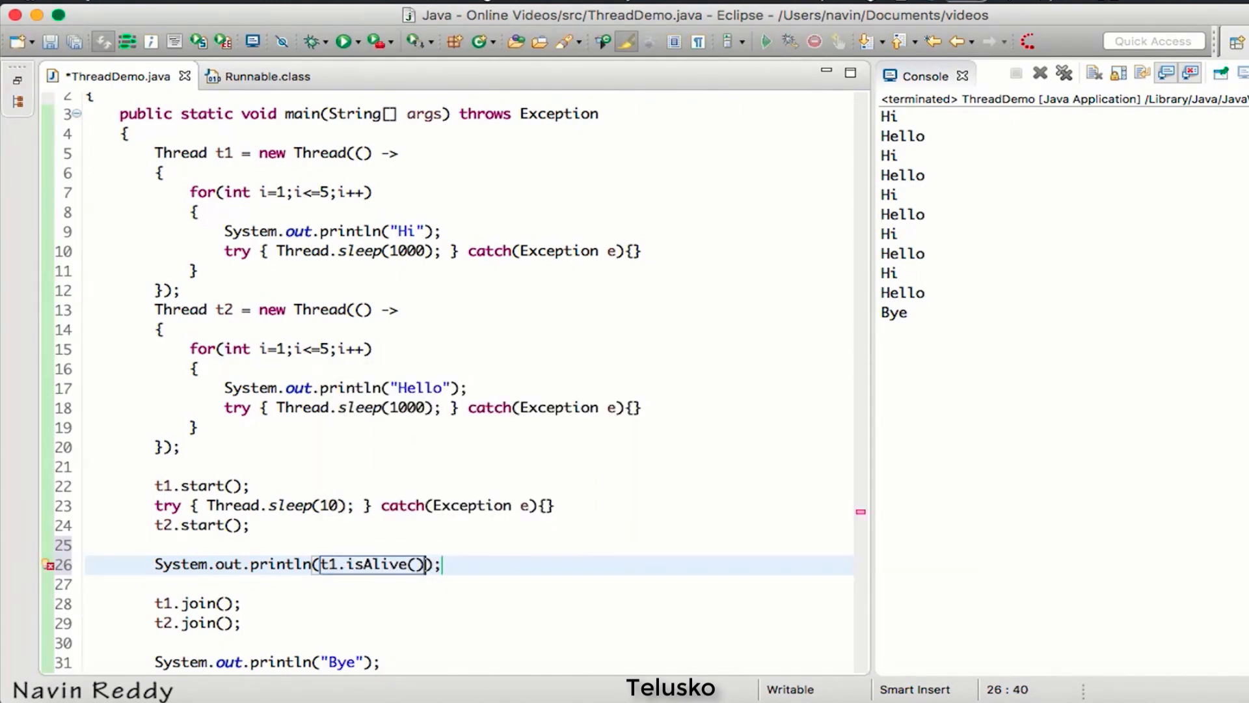
key(ctrl+s)
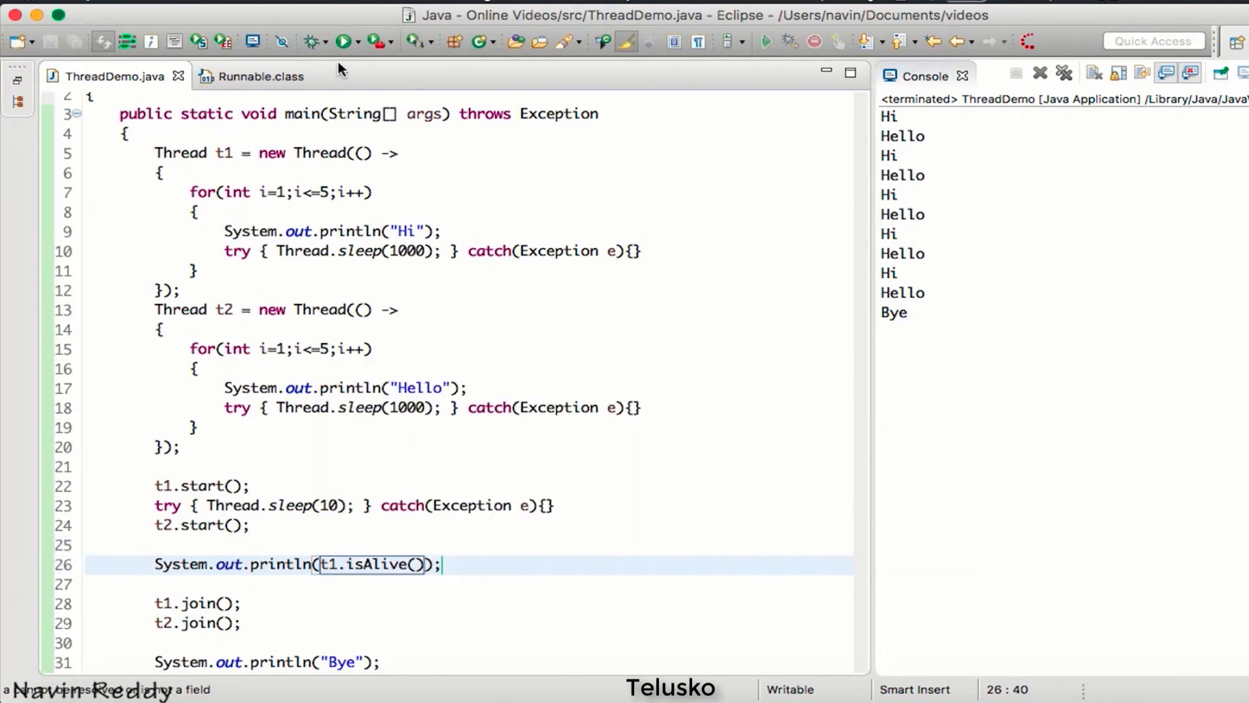
click(344, 44)
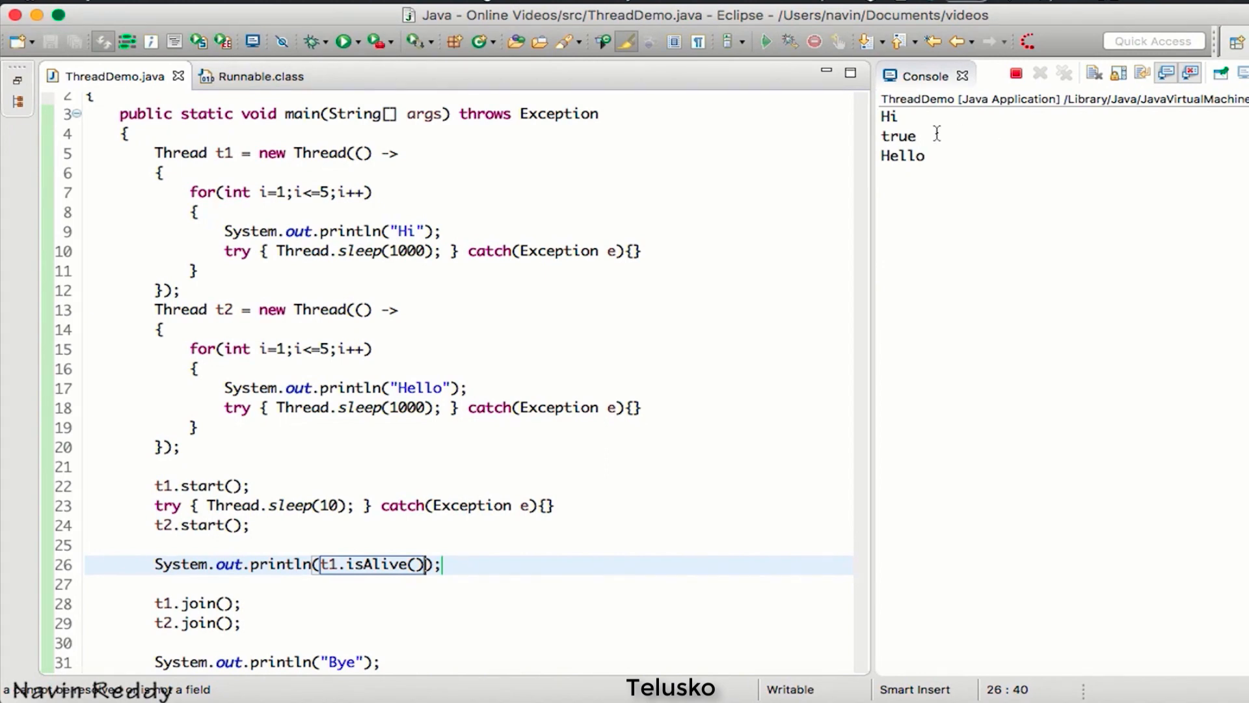
double_click(897, 135)
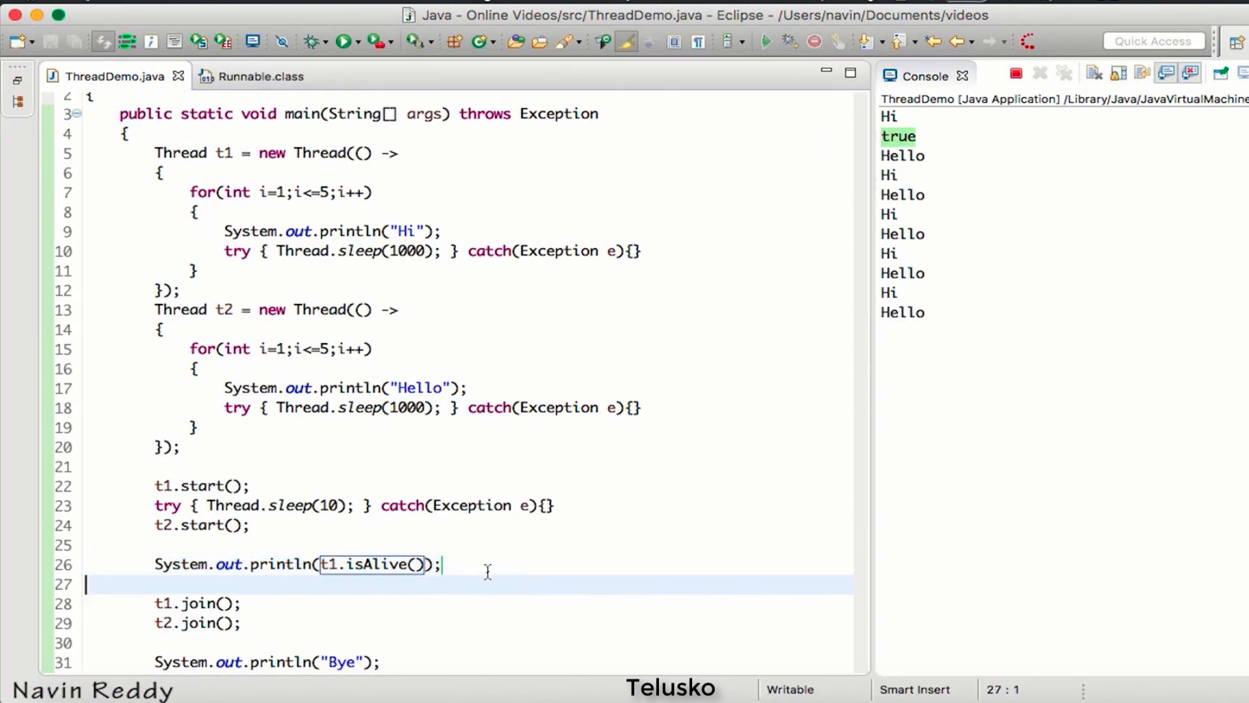
Step: Move the t1.isAlive() print to after t2.join() and save the file
click(154, 566)
key(BackSpace)
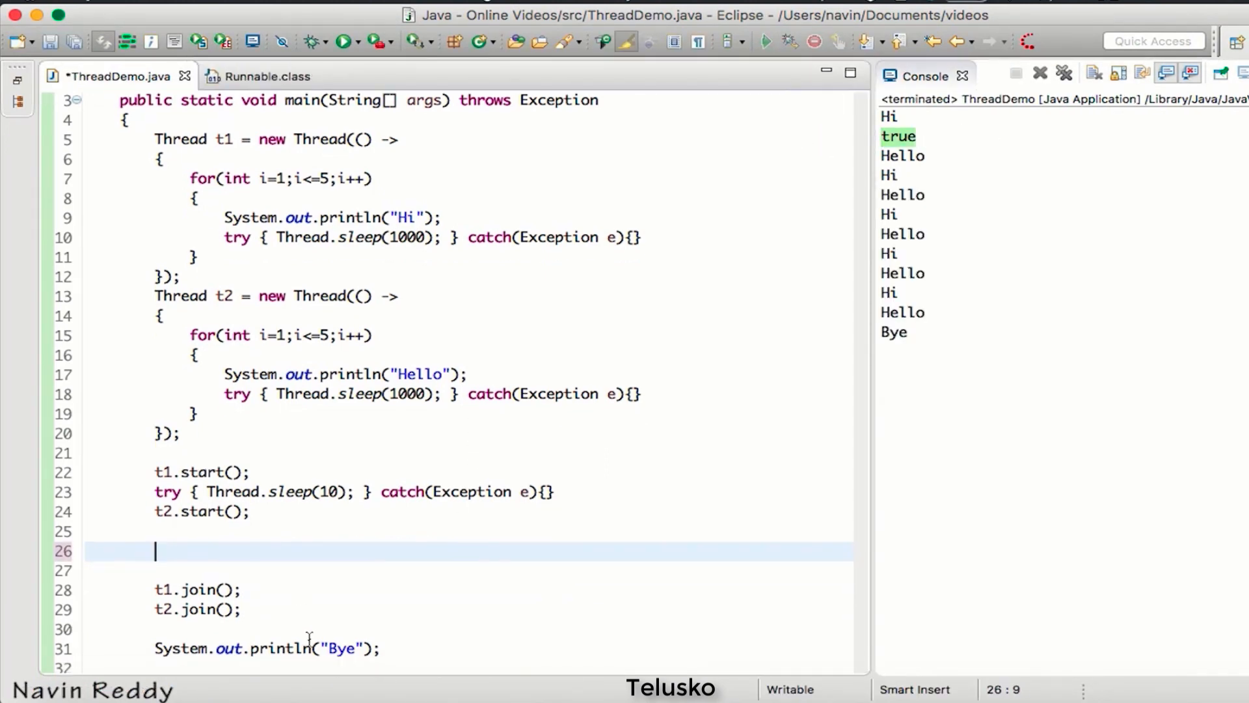
scroll(329, 535, down, 5)
click(283, 532)
key(Return)
key(Return)
text(System.out.println(t1.isAlive());)
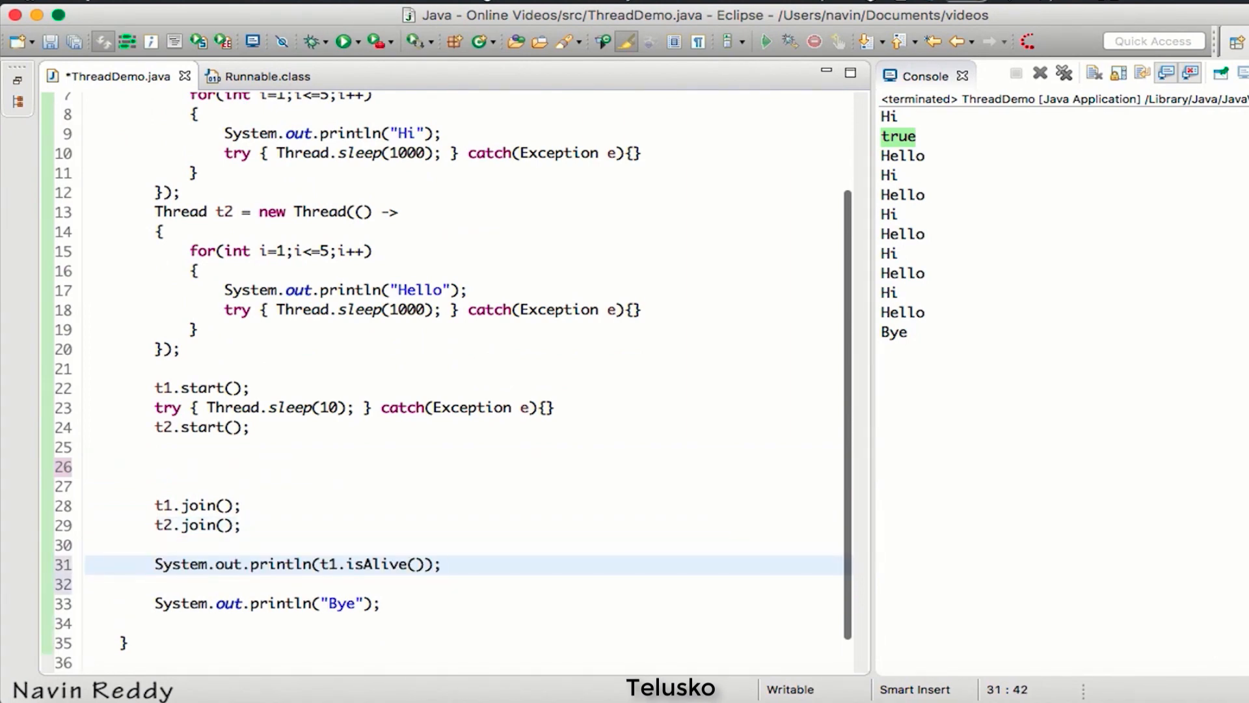
key(super+s)
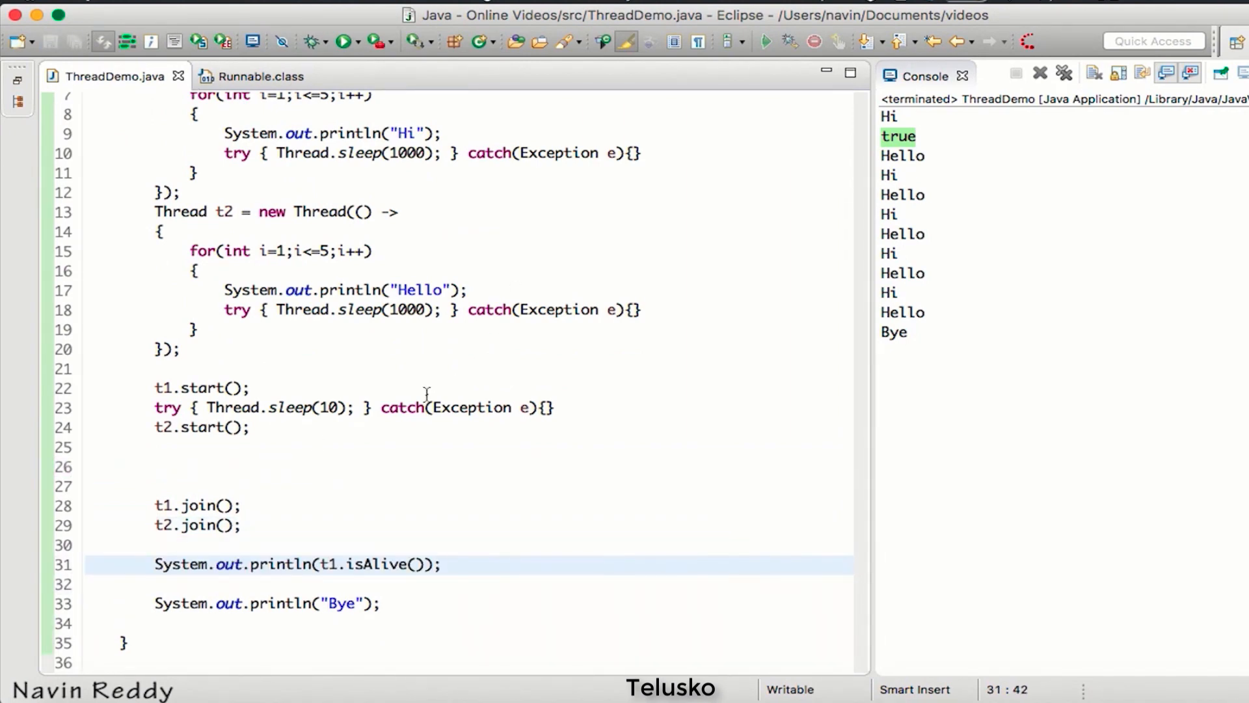
Step: Rerun ThreadDemo and highlight false printed just before Bye
click(343, 41)
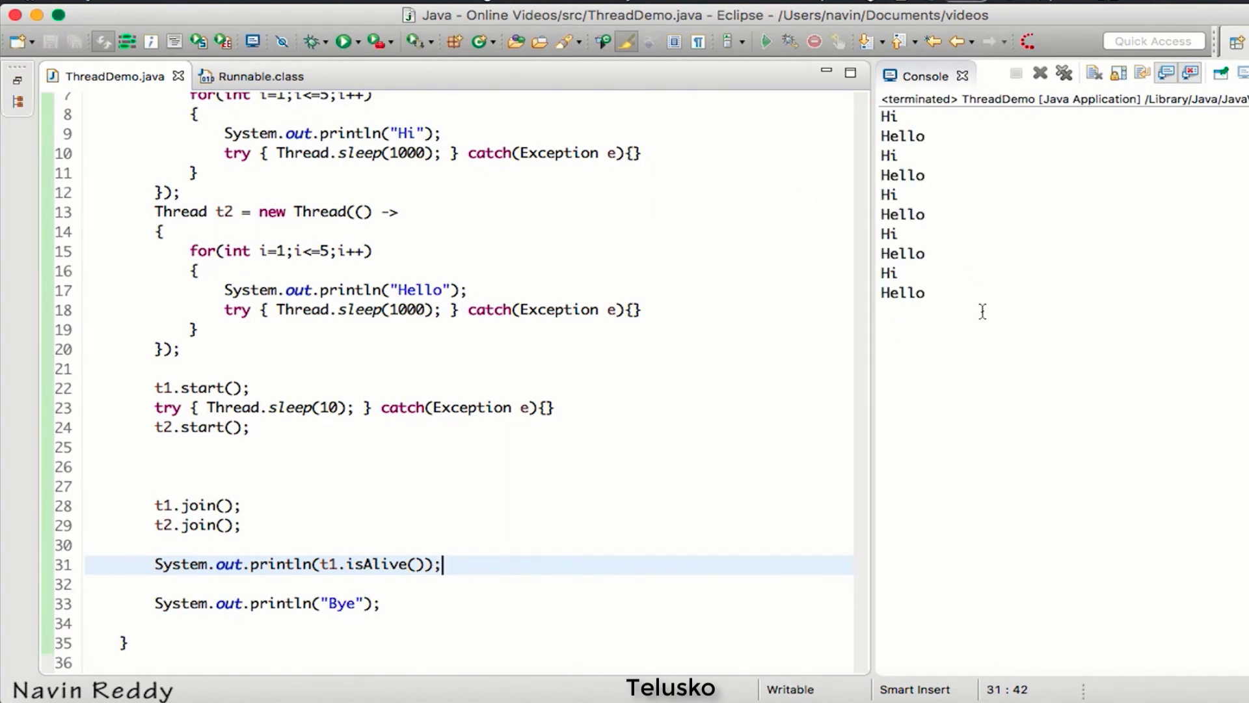
drag(976, 317, 844, 315)
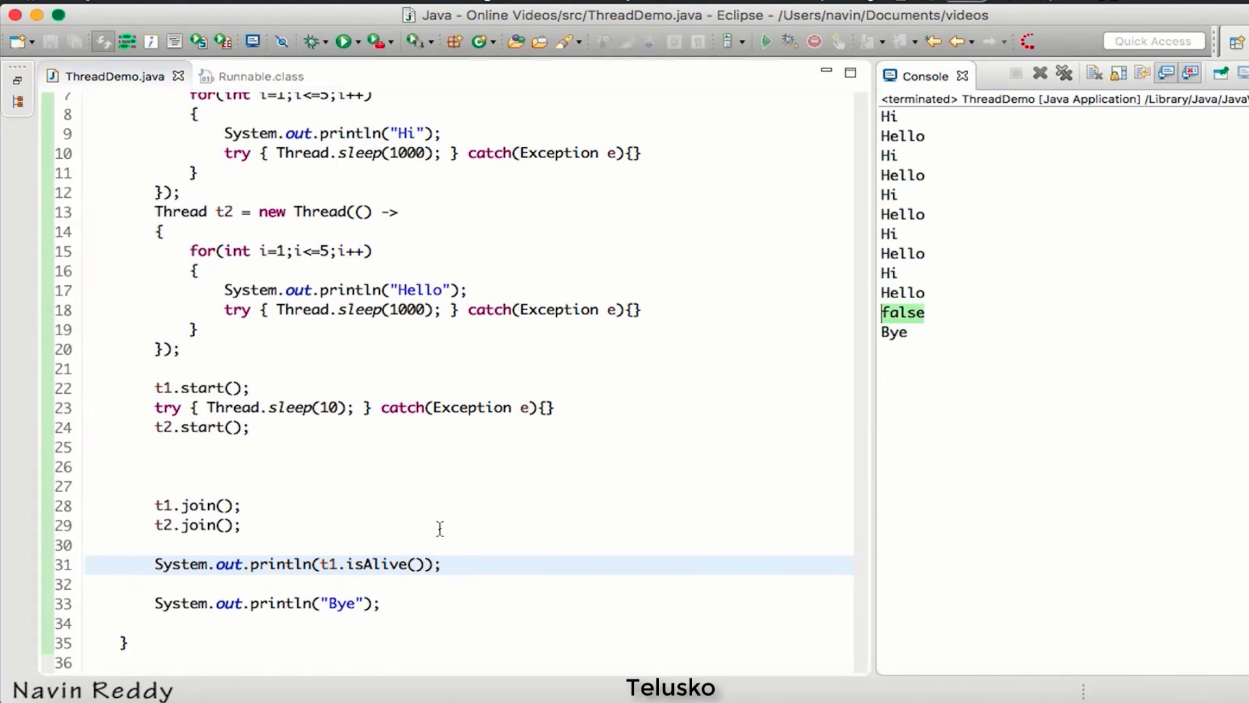
click(330, 566)
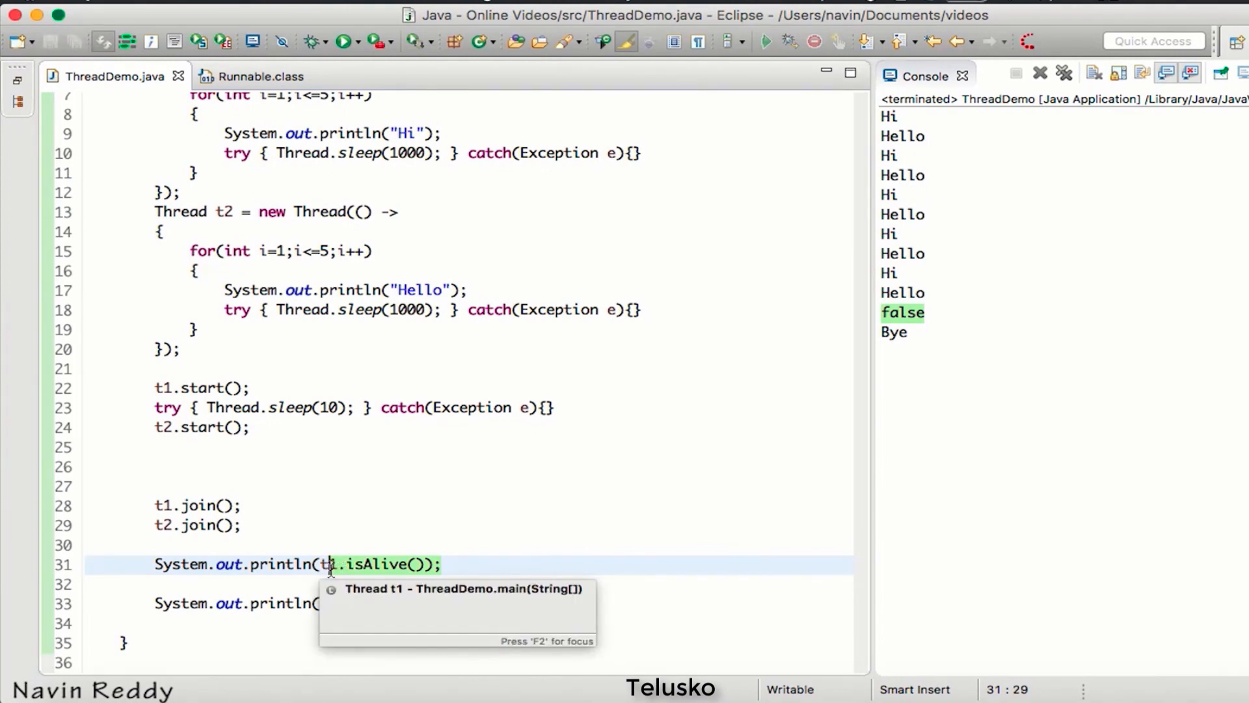
click(491, 542)
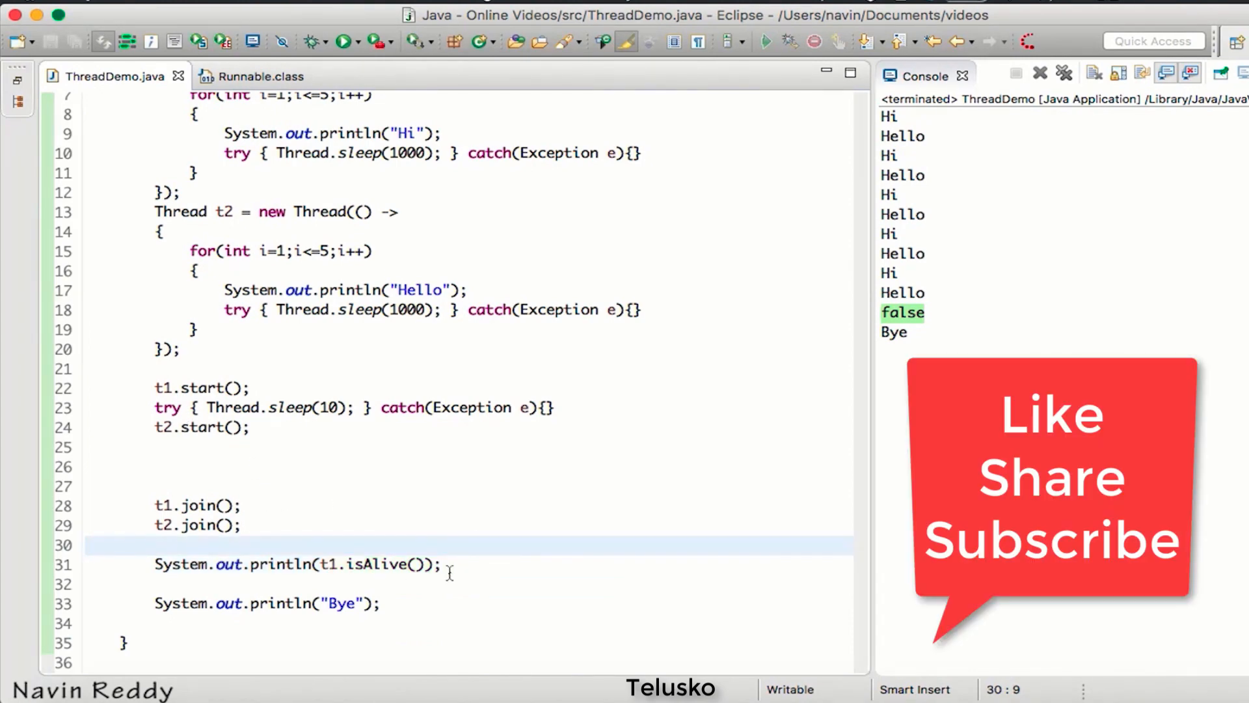
click(301, 563)
mouse_move(283, 564)
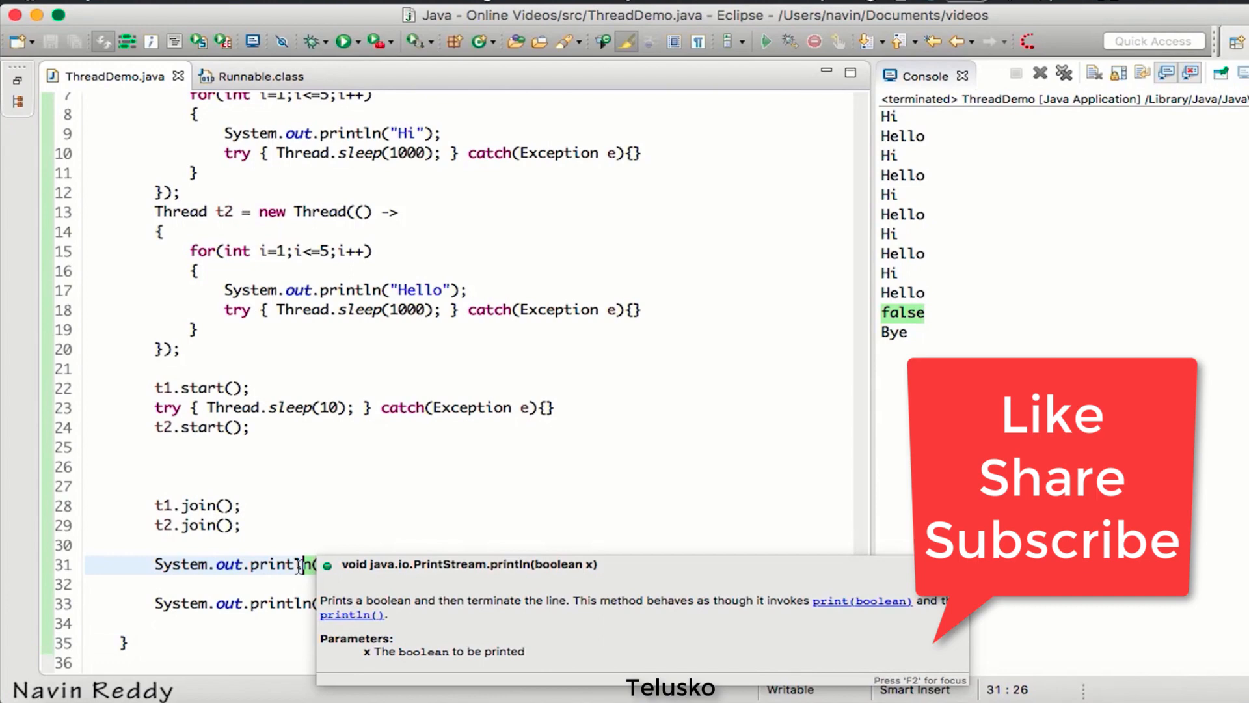
click(426, 525)
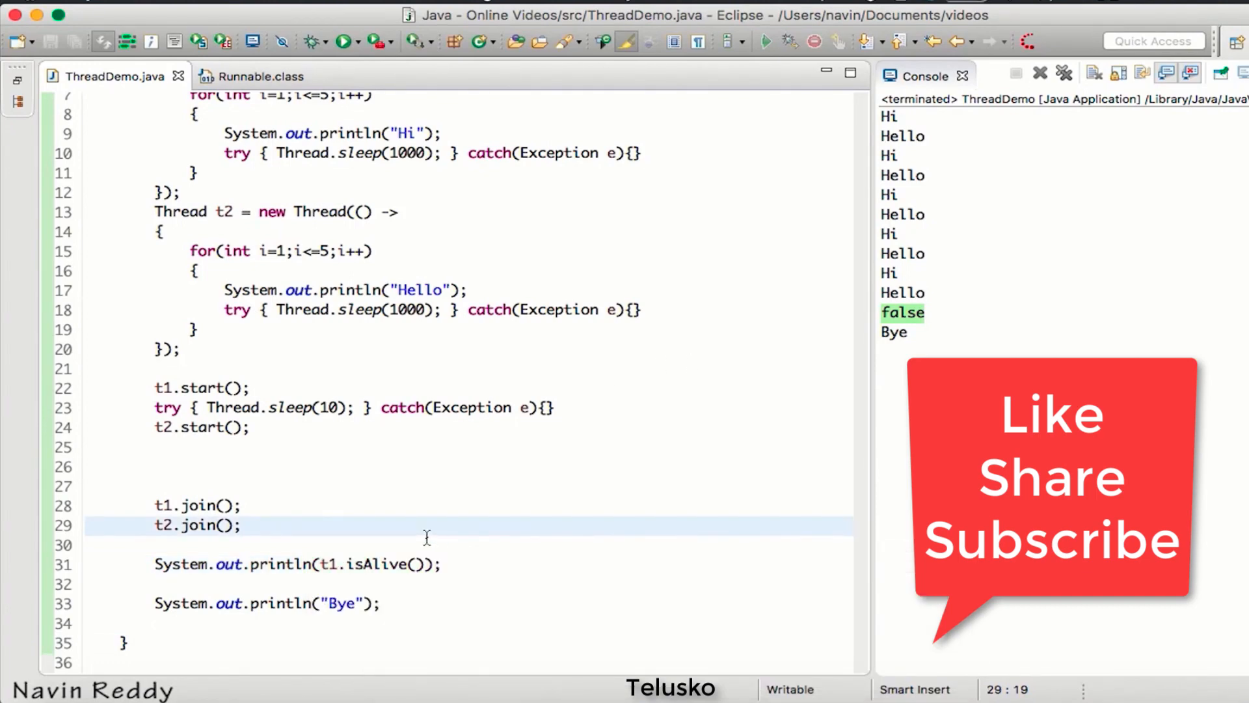
drag(242, 525, 147, 498)
drag(444, 563, 189, 563)
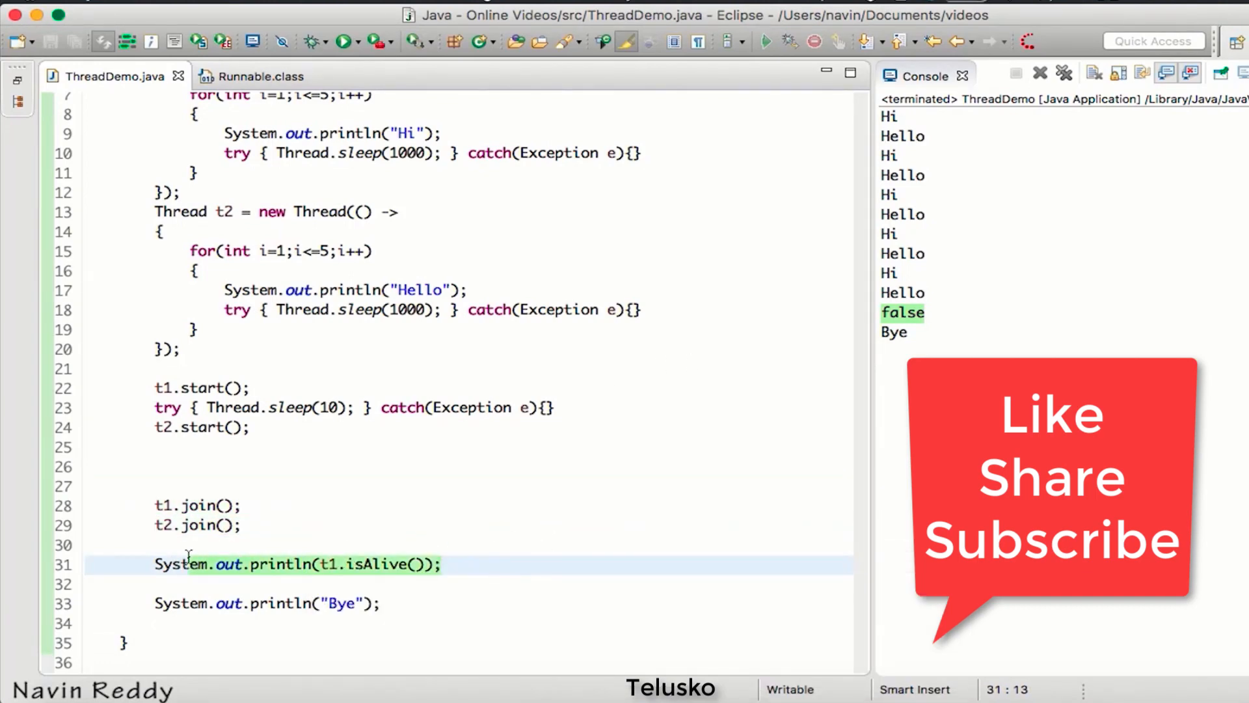
click(582, 446)
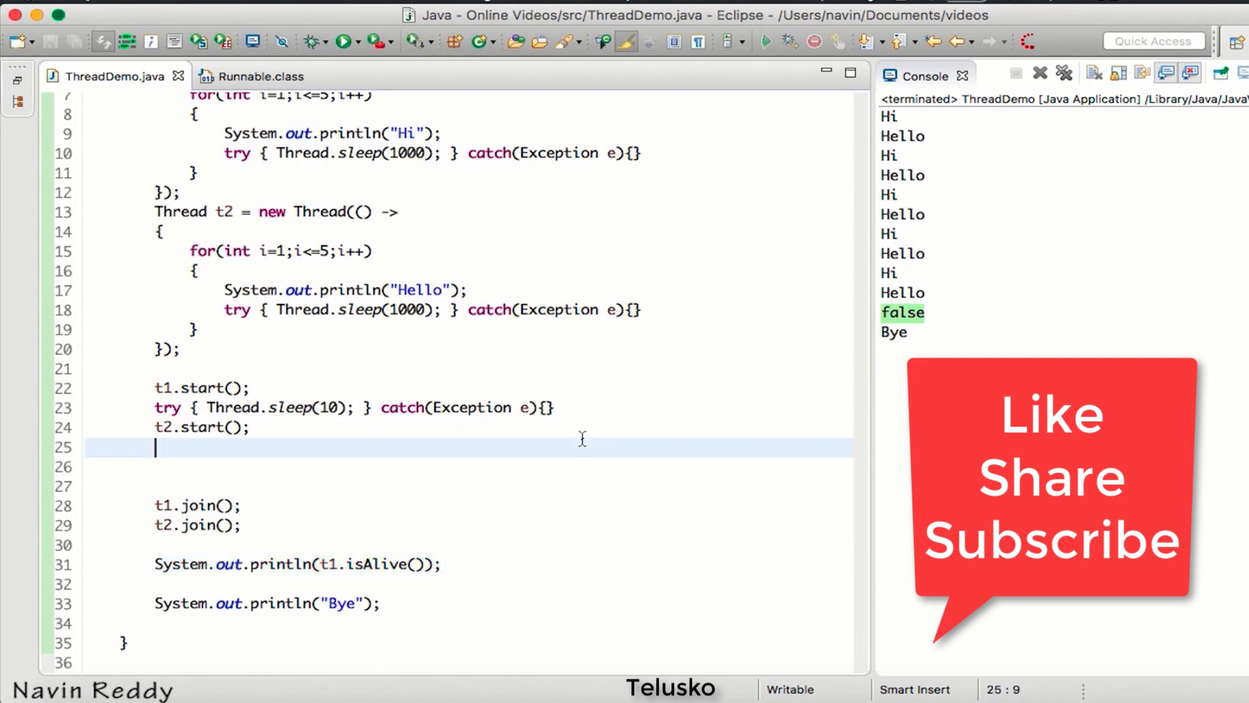
scroll(582, 439, up, 5)
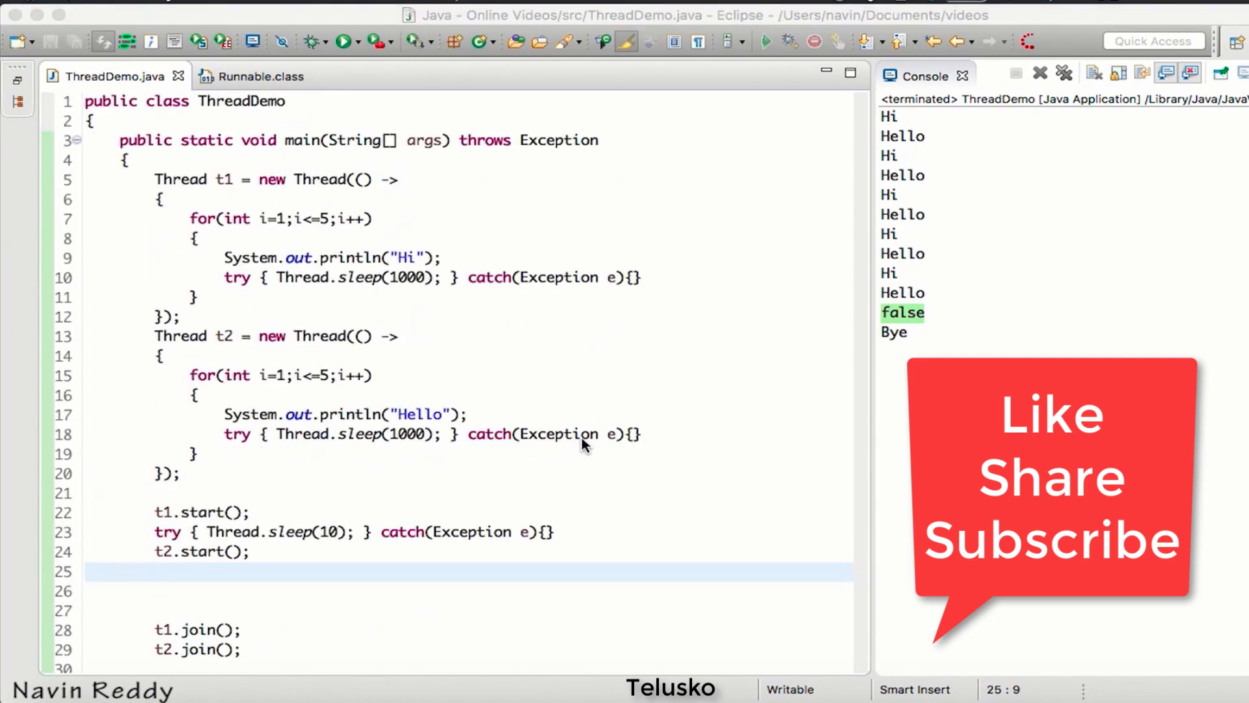